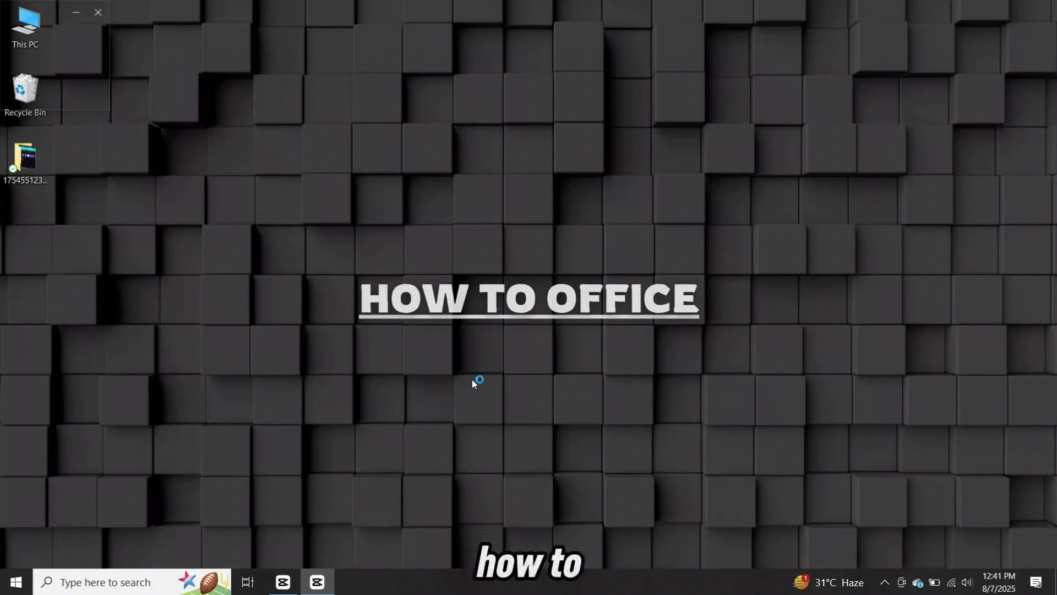
# - Launch Microsoft Word from the Start menu
pyautogui.click(30, 582)
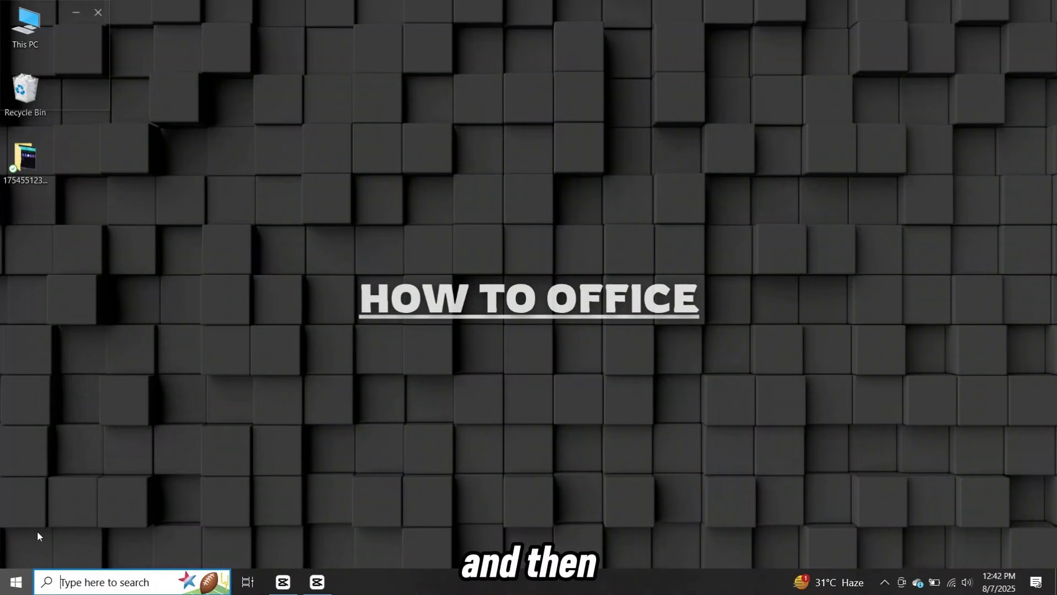
pyautogui.click(137, 174)
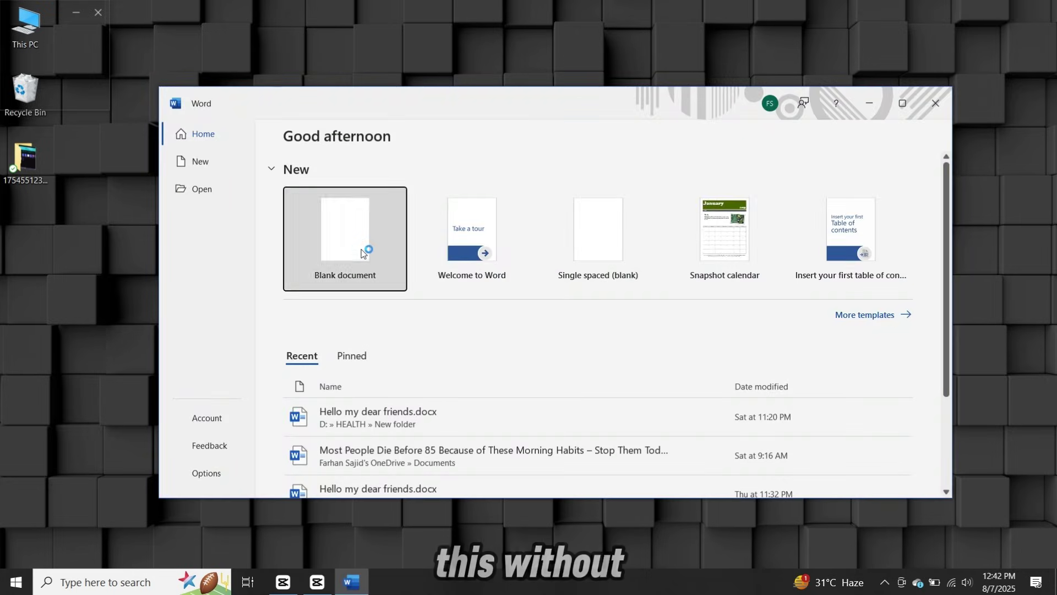
# - Create a blank document, test 'Microsoft' in subscript and some dashes, then delete them
pyautogui.click(362, 253)
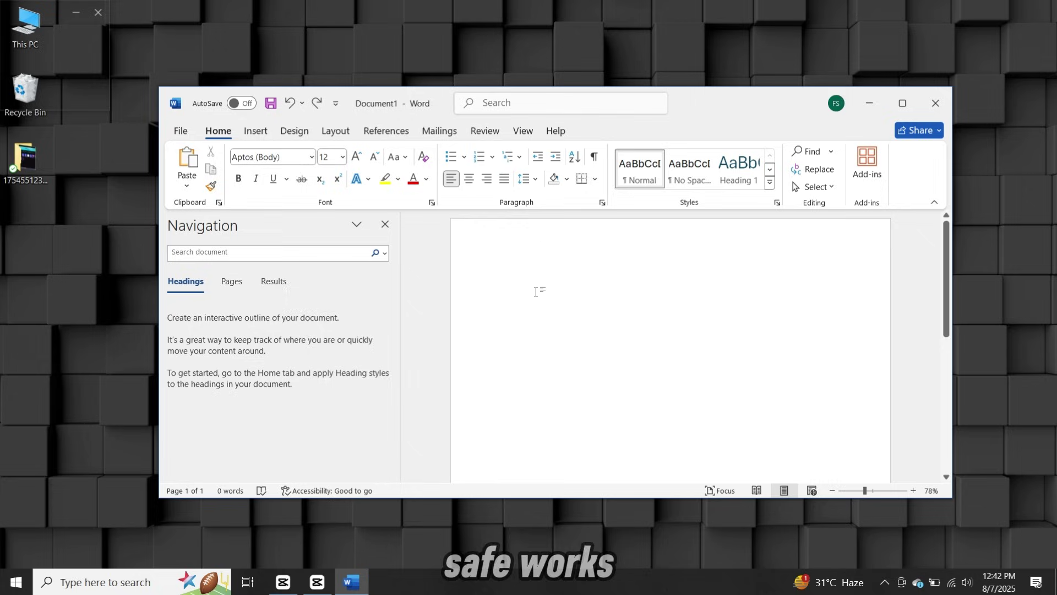
pyautogui.write('M')
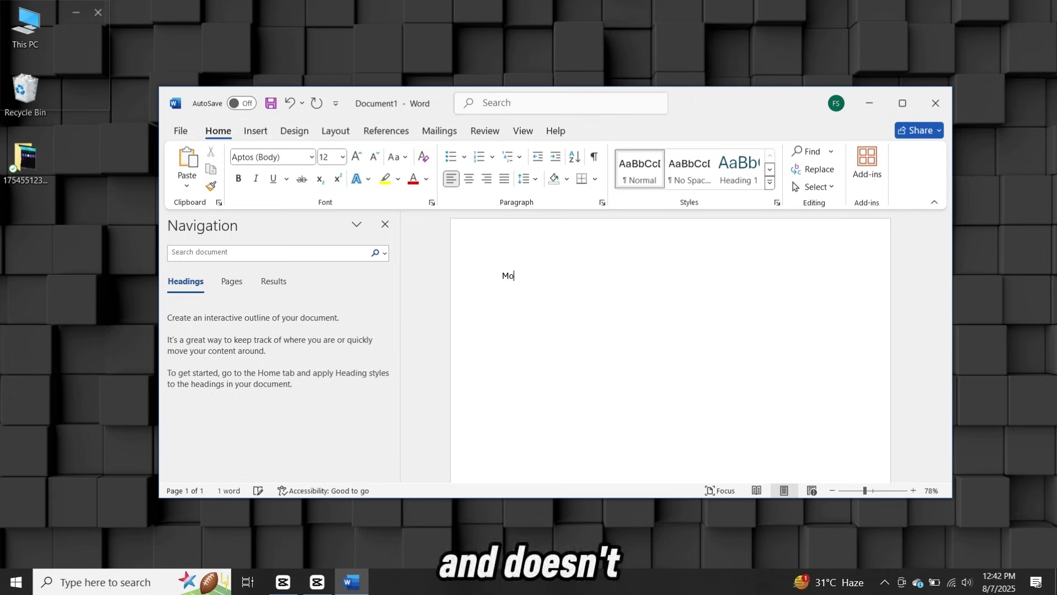
pyautogui.write('icr')
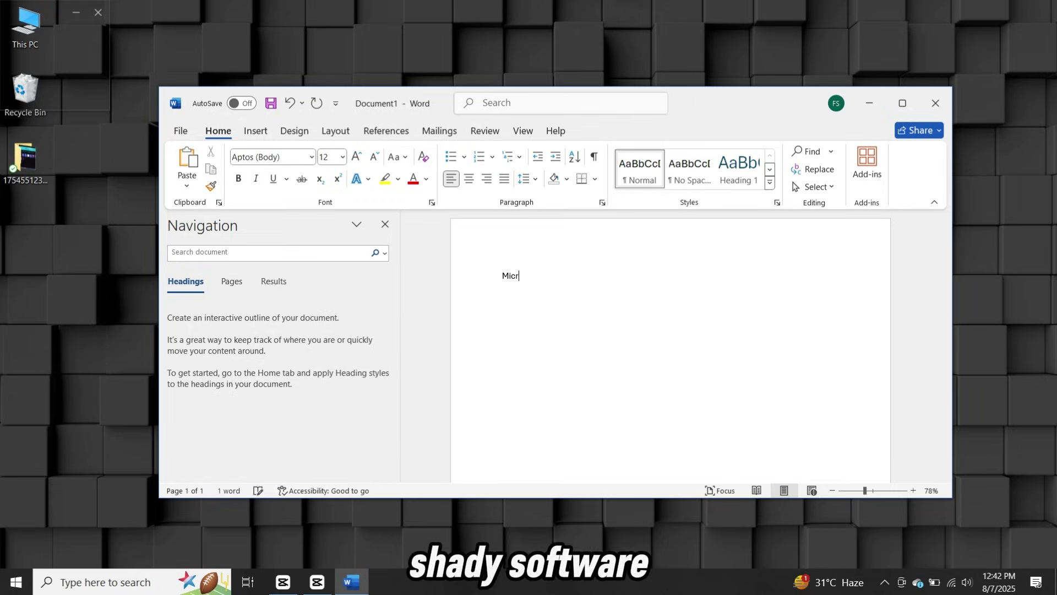
pyautogui.write('osoft')
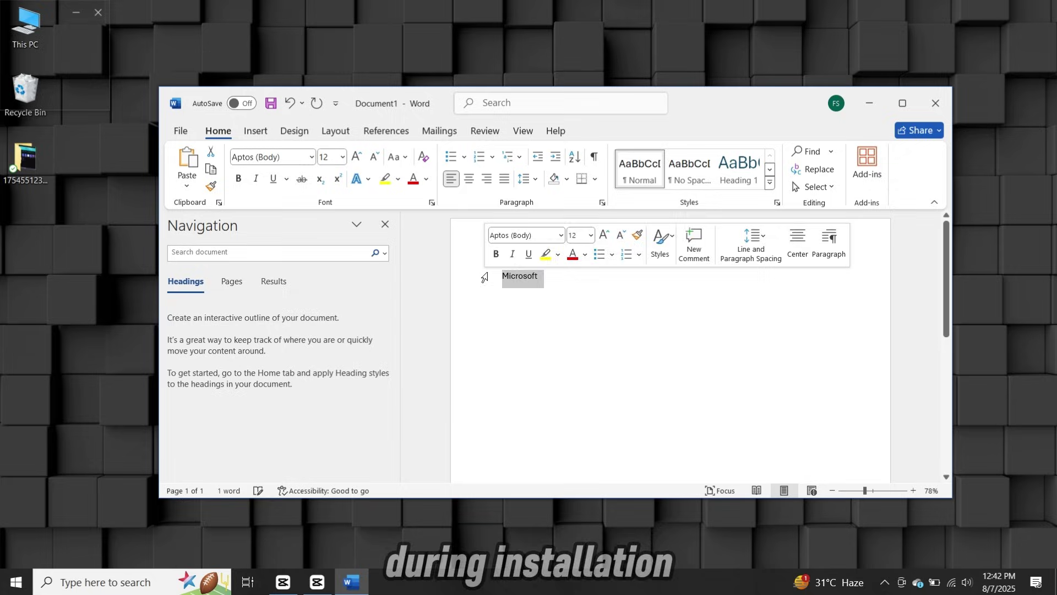
pyautogui.hotkey('ctrl', '=')
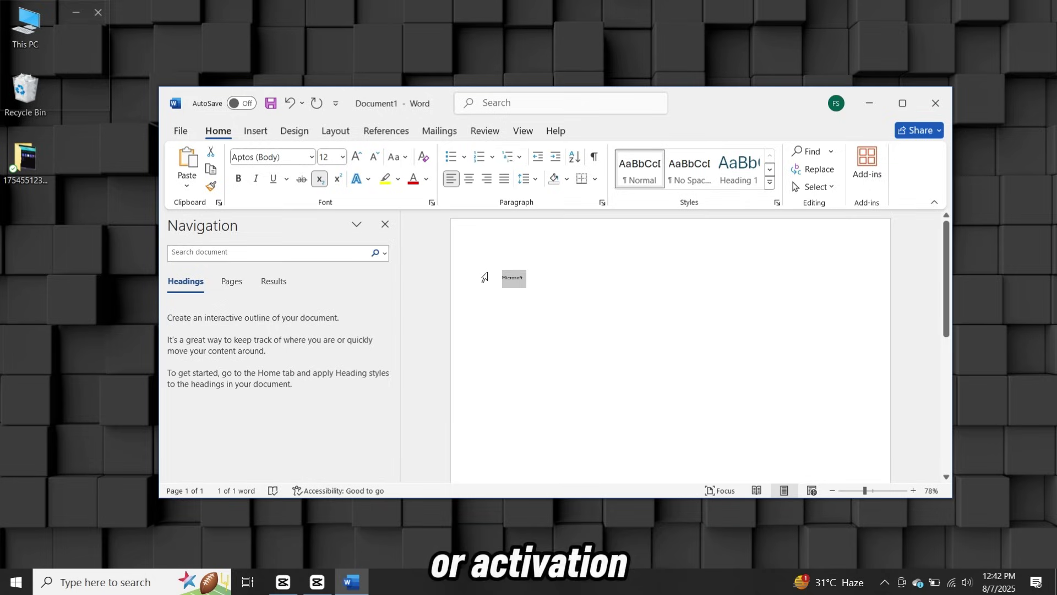
pyautogui.press('Delete')
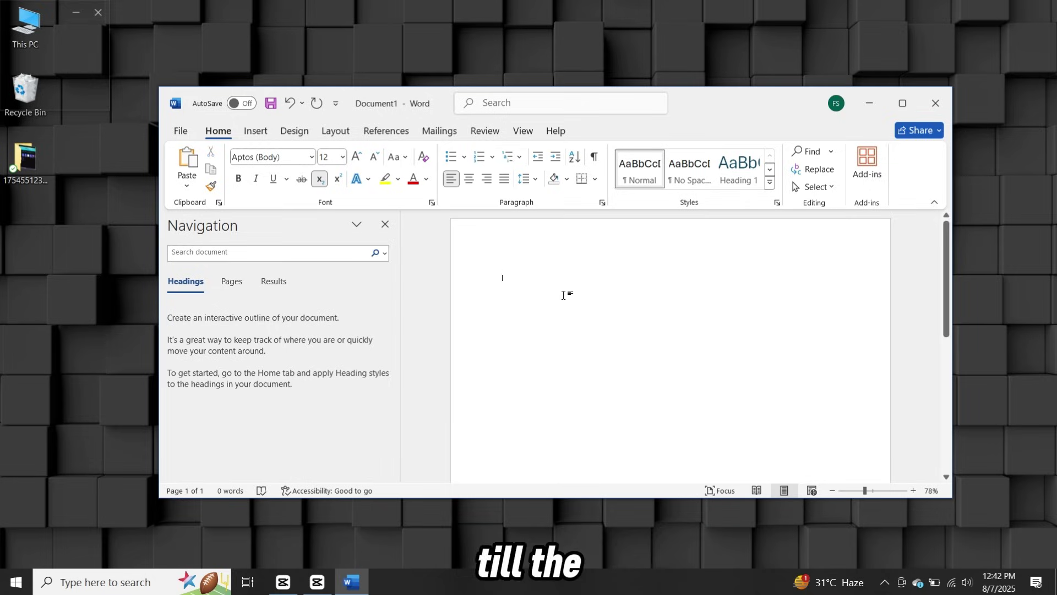
pyautogui.write('----')
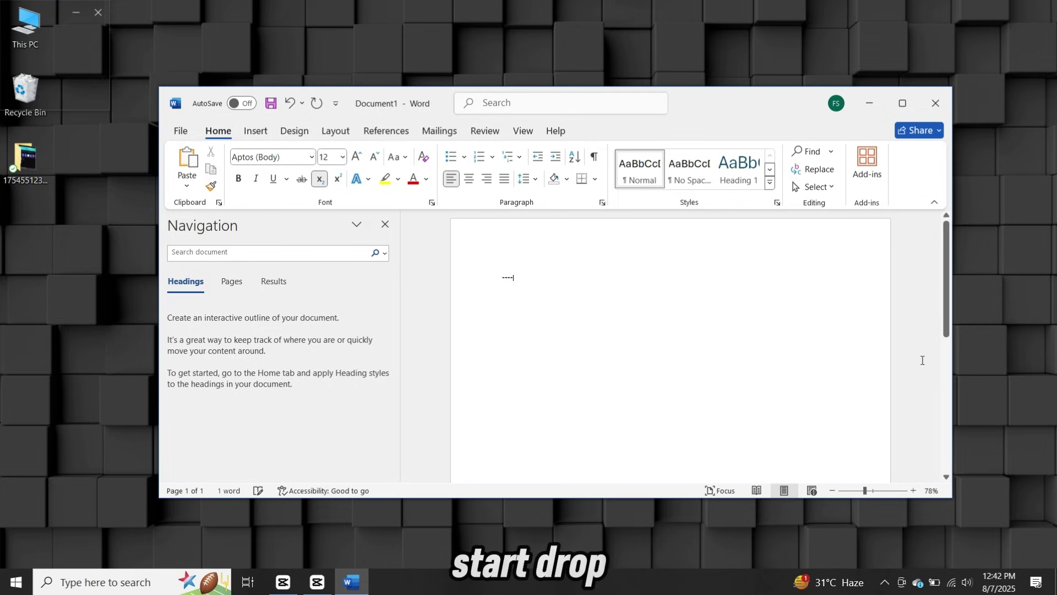
pyautogui.press('BackSpace')
pyautogui.press('BackSpace')
pyautogui.press('BackSpace')
pyautogui.press('BackSpace')
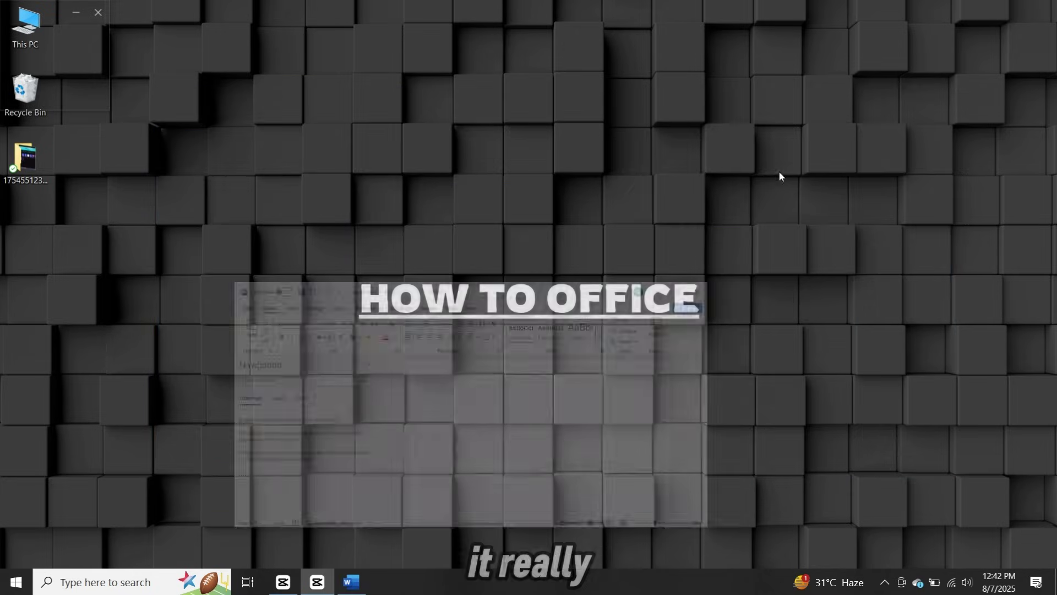
# - Refresh the desktop from its context menu
pyautogui.rightClick(561, 91)
pyautogui.click(591, 135)
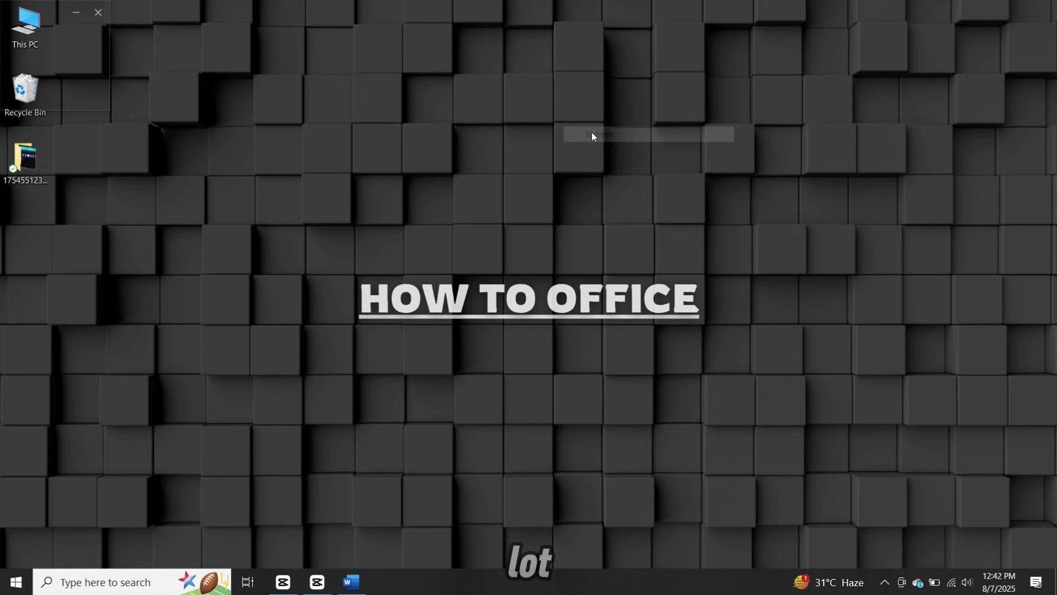
pyautogui.rightClick(593, 133)
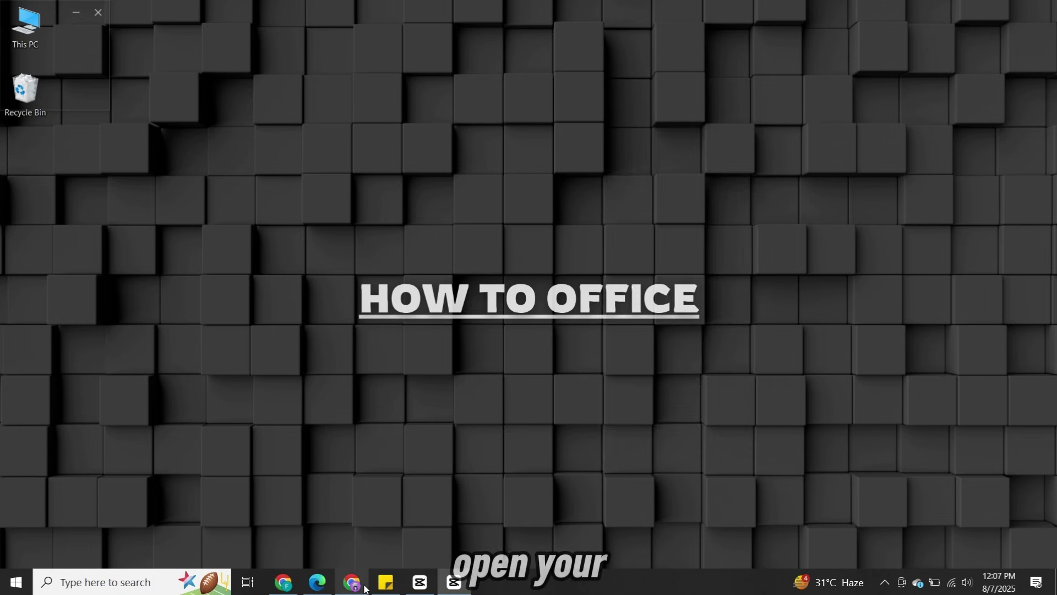
# - Download the Office Deployment Tool from Microsoft Download Center and confirm the 3.6 MB download
pyautogui.click(358, 586)
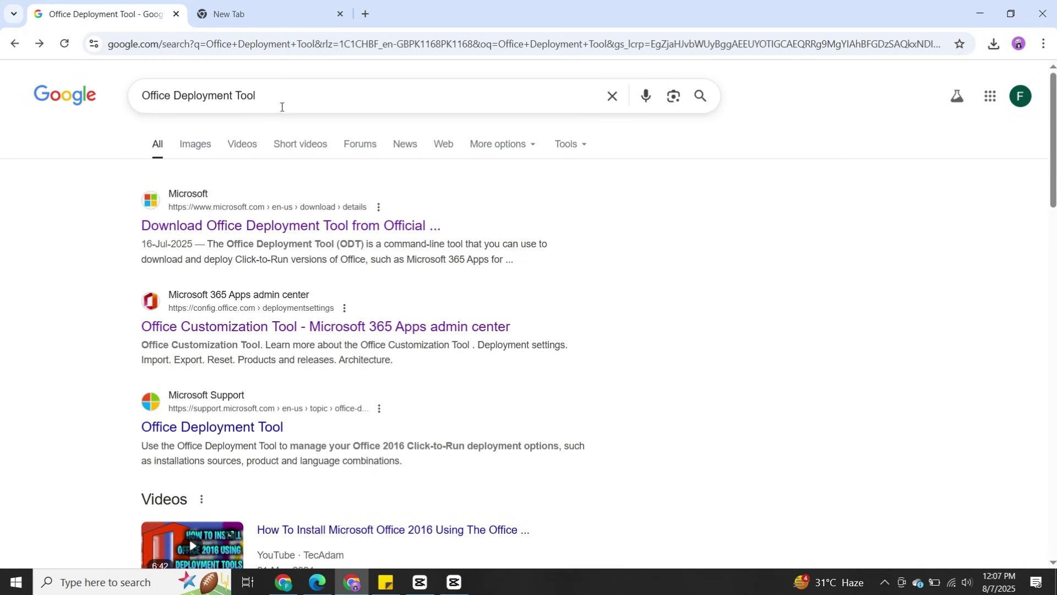
pyautogui.click(330, 228)
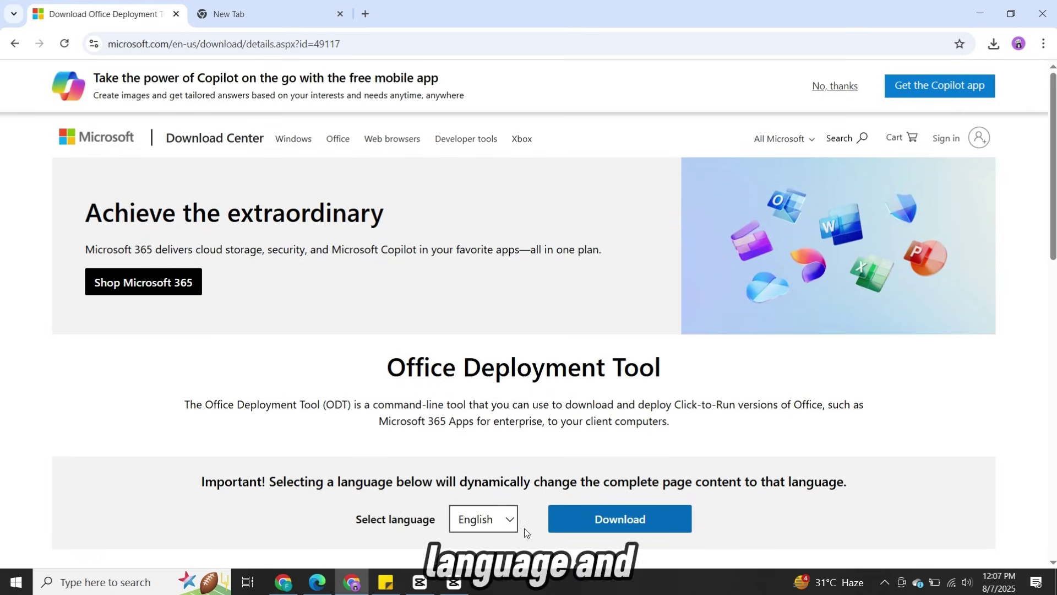
pyautogui.click(616, 522)
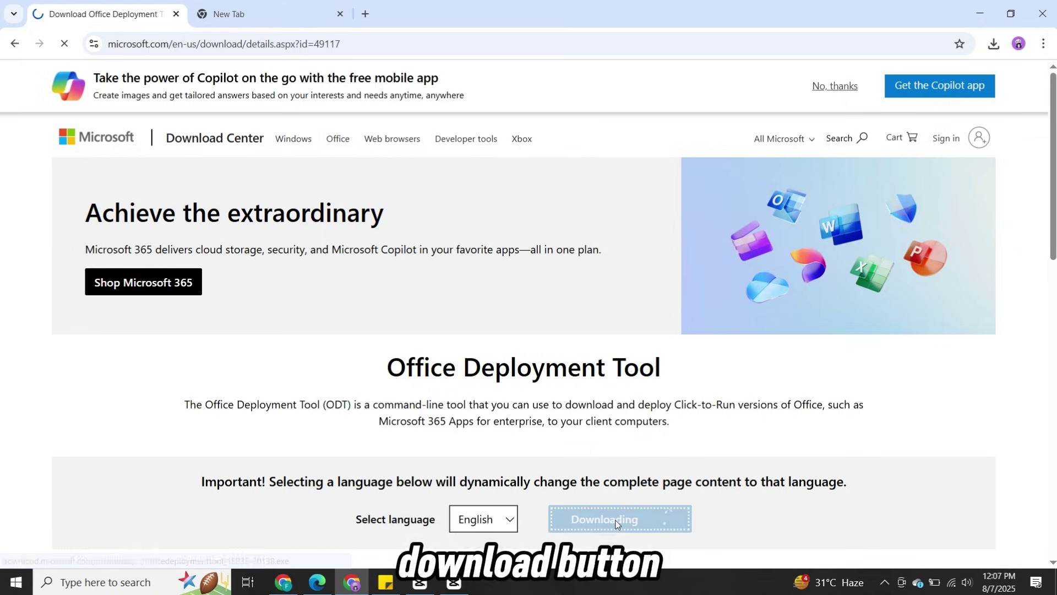
pyautogui.click(992, 46)
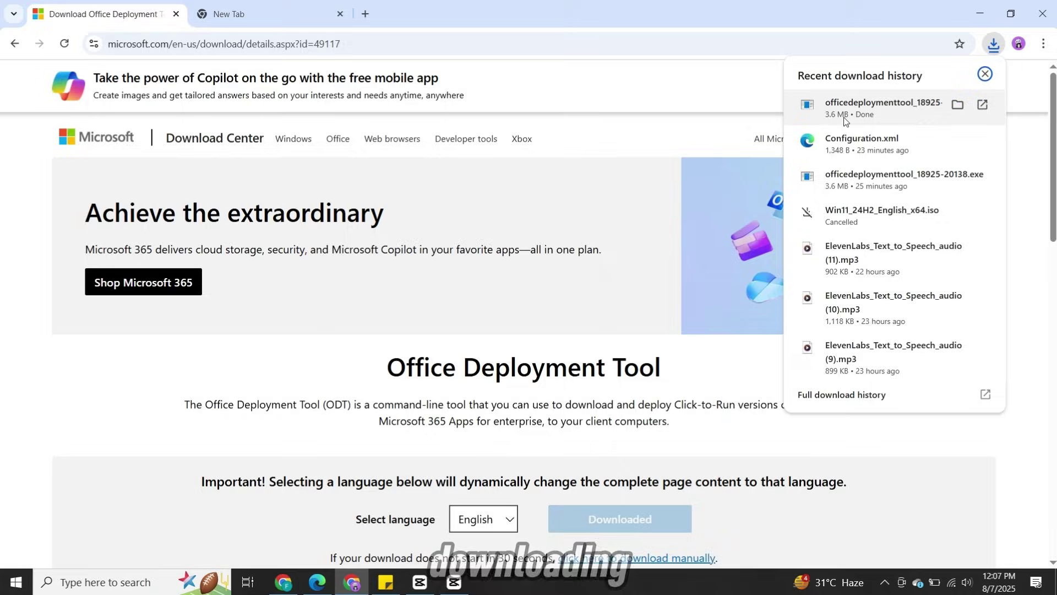
pyautogui.click(266, 4)
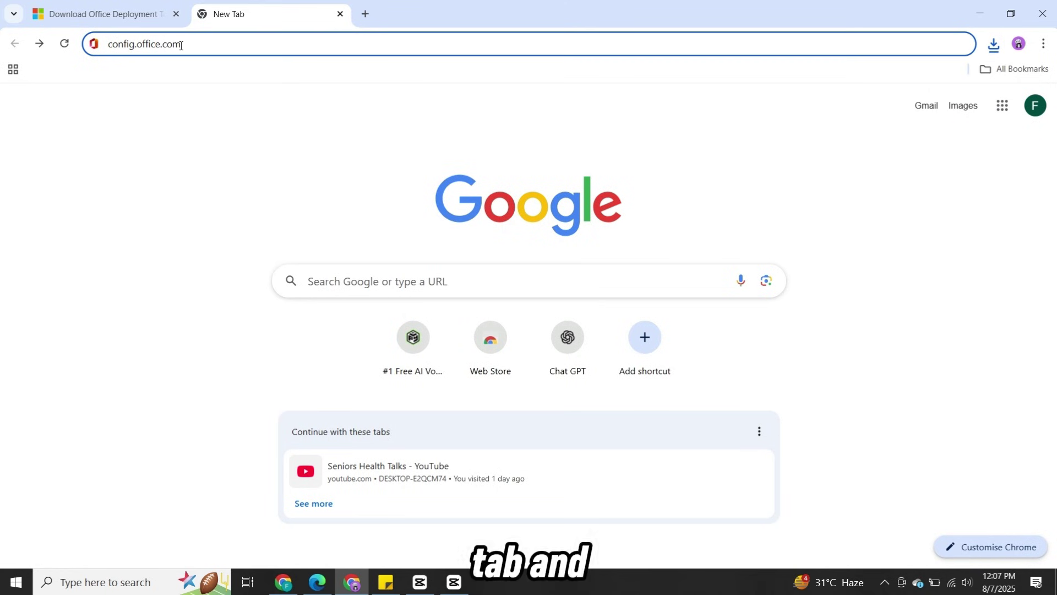
# - Load config.office.com, create a new configuration and pick Office LTSC Professional Plus 2024 - Volume License
pyautogui.press('Return')
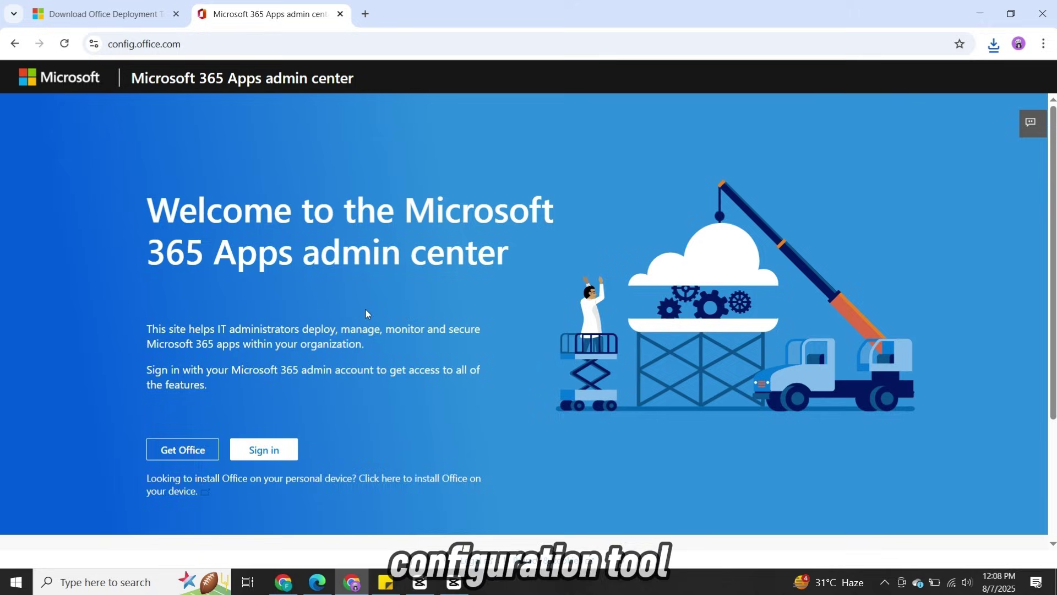
pyautogui.scroll(-3, 366, 312)
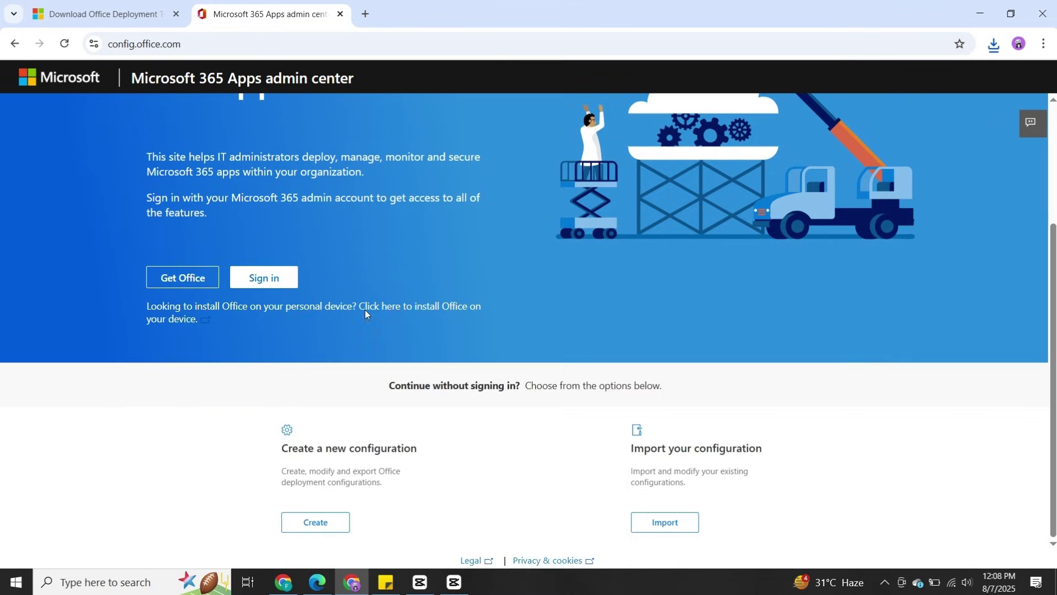
pyautogui.click(305, 524)
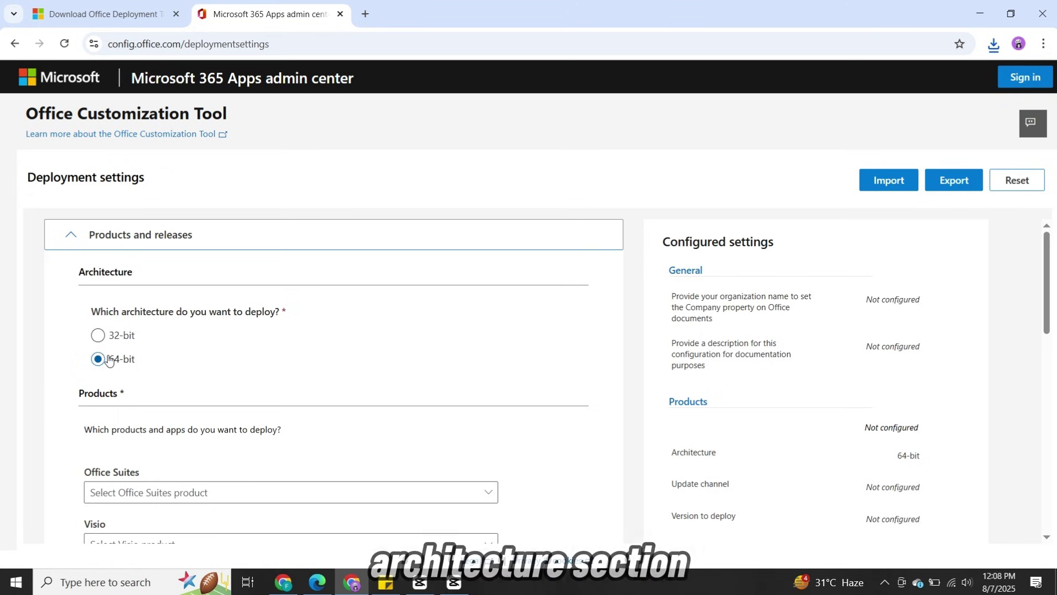
pyautogui.scroll(-3, 329, 343)
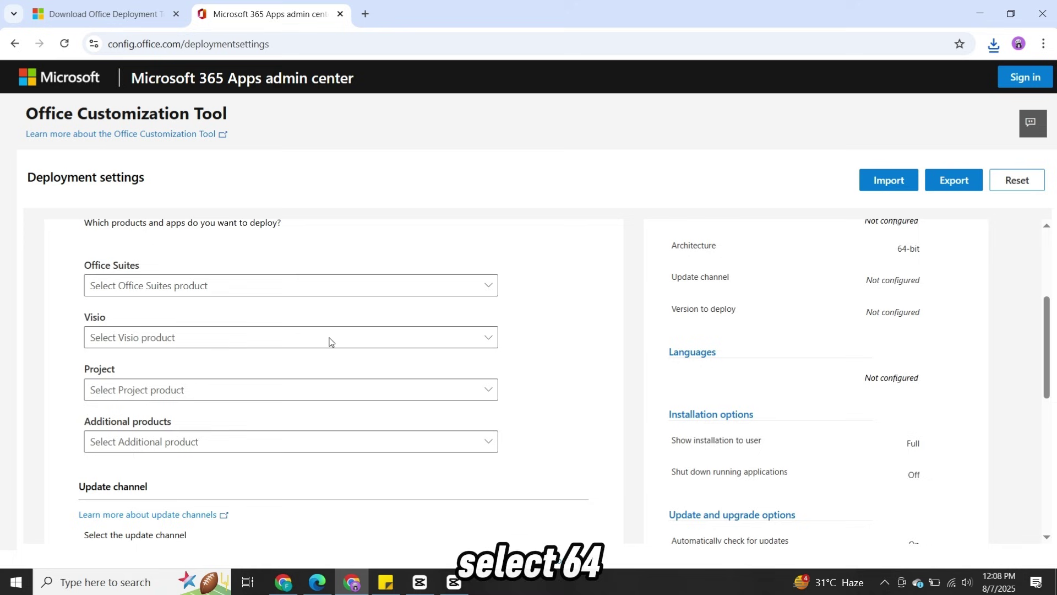
pyautogui.click(330, 288)
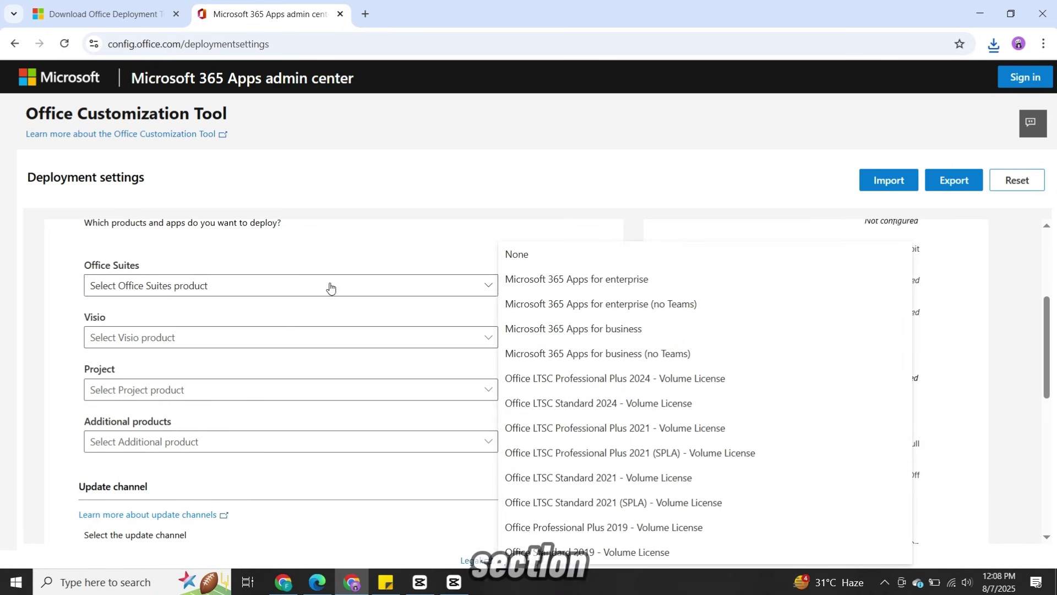
pyautogui.click(666, 380)
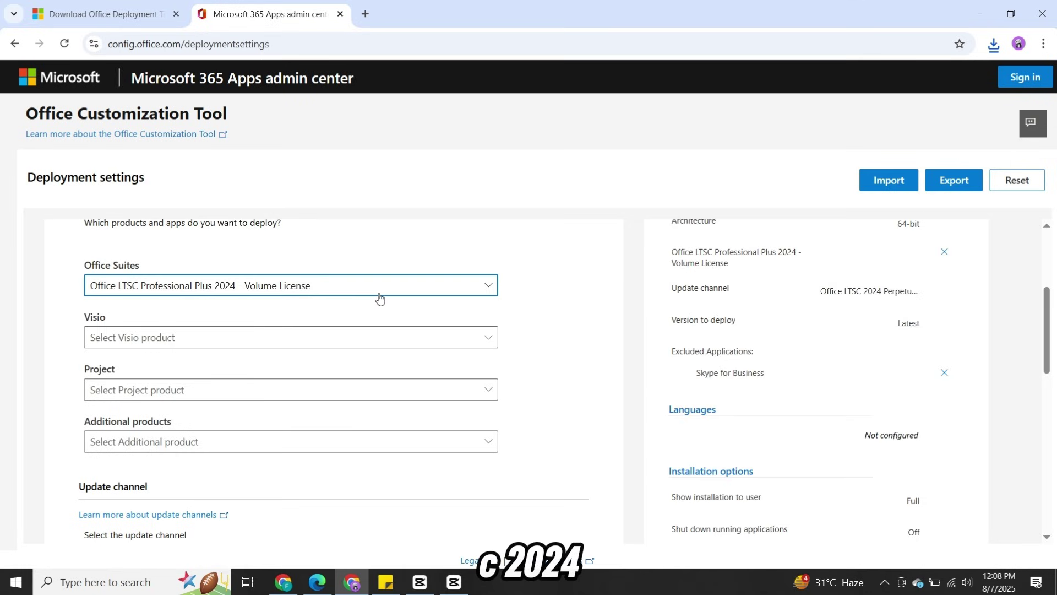
# - Switch off Access, Excel, OneDrive Desktop, OneNote, Outlook (classic), PowerPoint and Publisher, keeping only Word
pyautogui.scroll(-5, 379, 306)
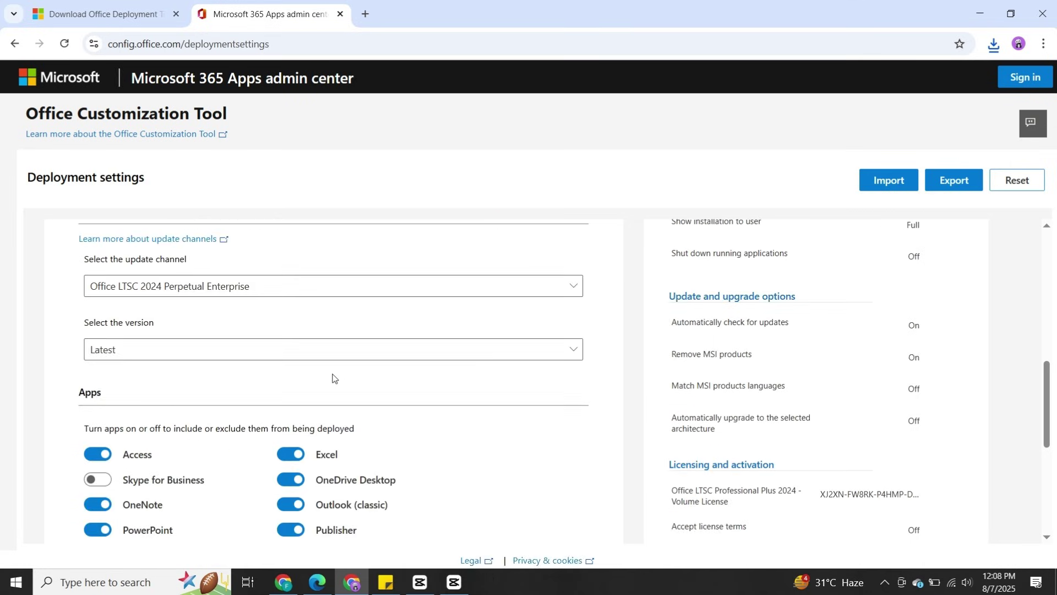
pyautogui.scroll(-1, 333, 378)
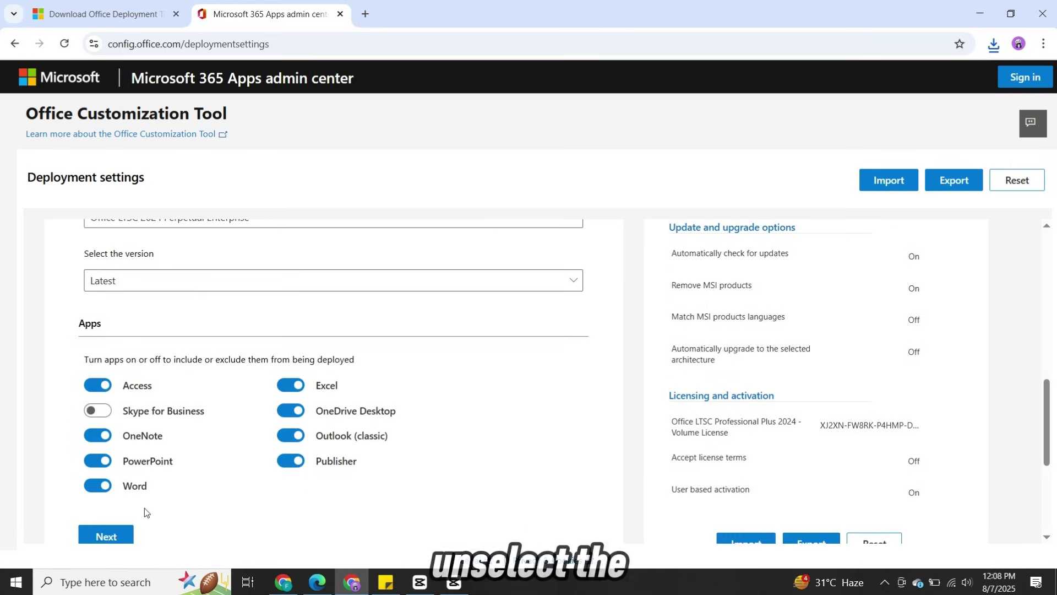
pyautogui.click(102, 461)
pyautogui.click(100, 438)
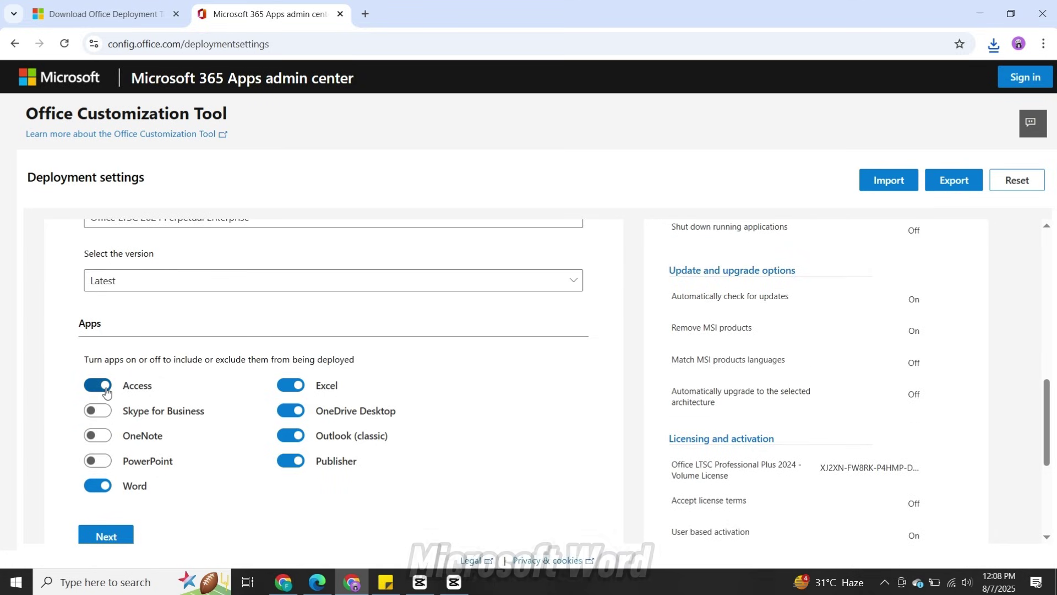
pyautogui.click(98, 385)
pyautogui.click(285, 387)
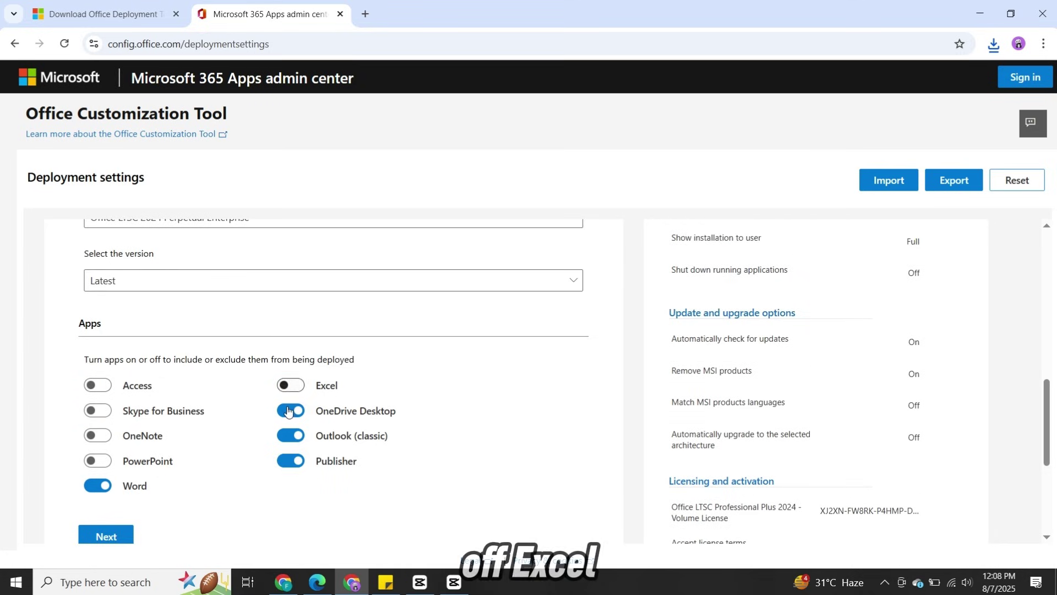
pyautogui.click(289, 412)
pyautogui.click(292, 440)
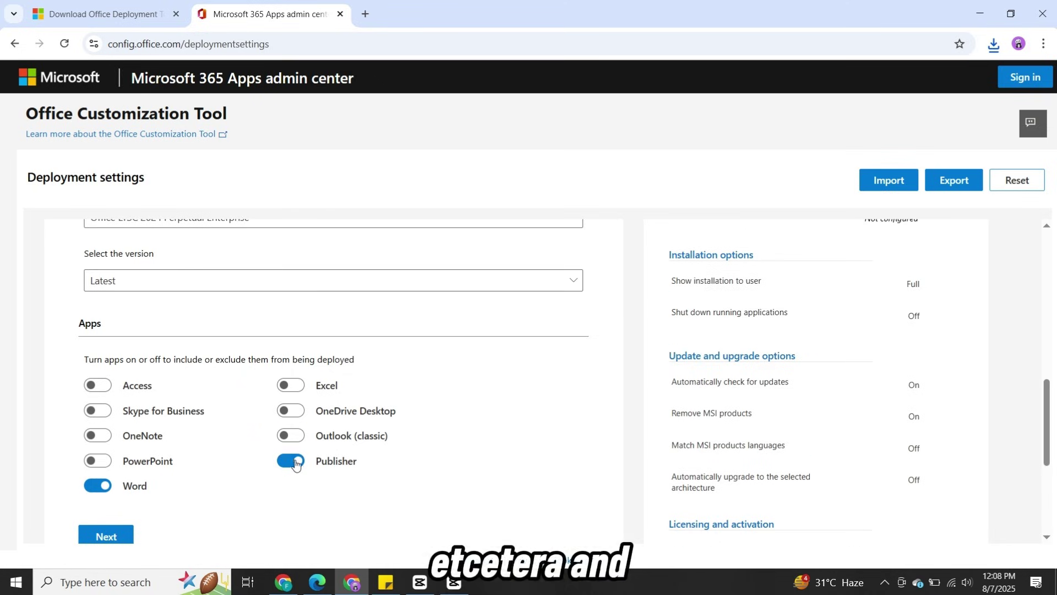
pyautogui.click(291, 462)
pyautogui.scroll(-4, 321, 415)
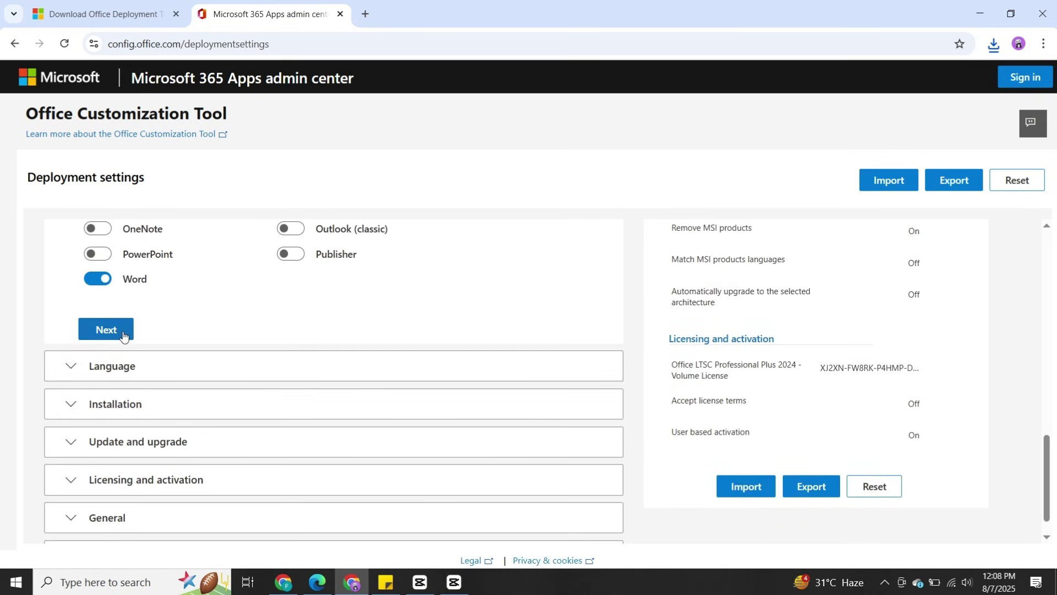
# - Set English (United States) as the primary language
pyautogui.click(123, 335)
pyautogui.click(345, 384)
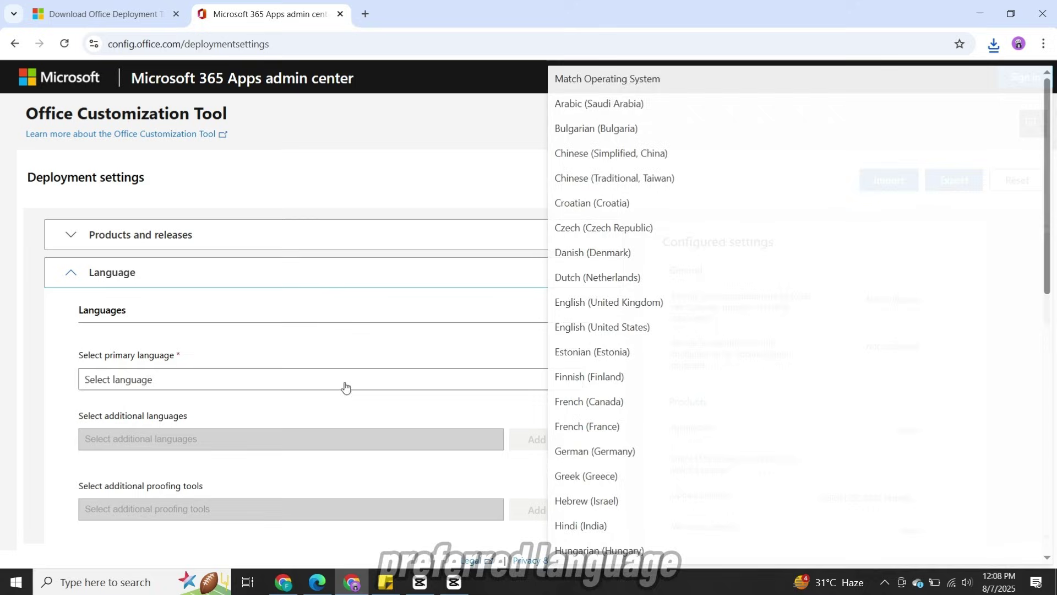
pyautogui.click(568, 328)
# - Expand Application preferences and finish the configuration steps
pyautogui.scroll(-4, 508, 352)
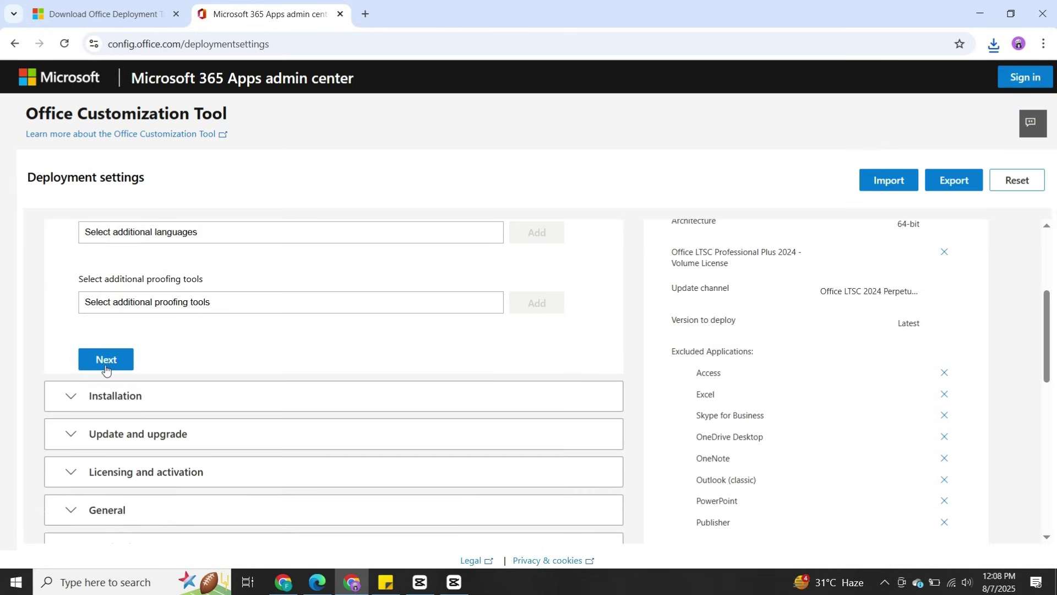
pyautogui.scroll(-4, 259, 354)
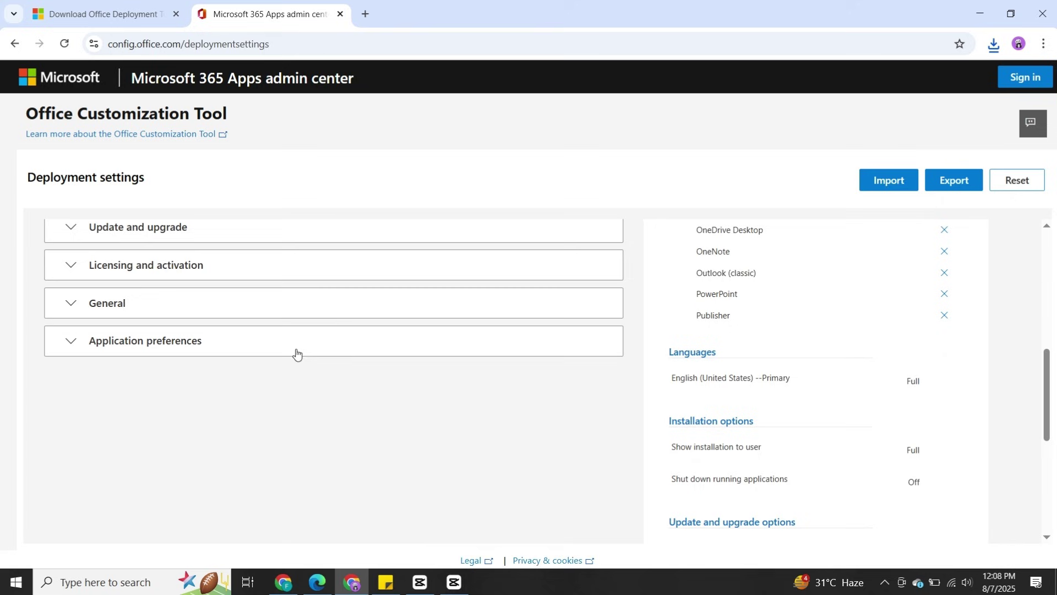
pyautogui.click(225, 345)
pyautogui.scroll(-10, 639, 324)
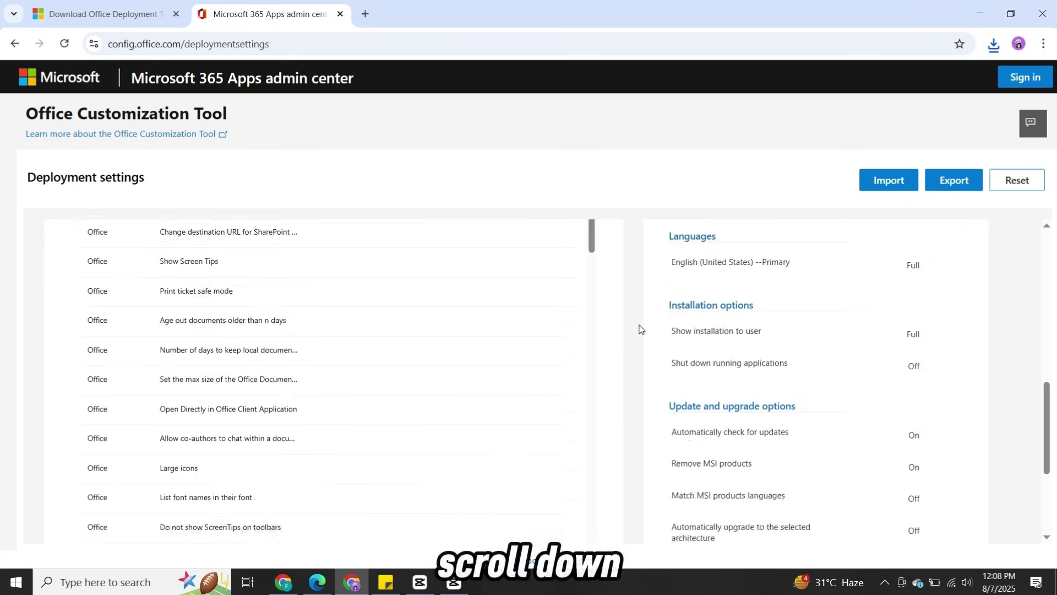
pyautogui.click(107, 489)
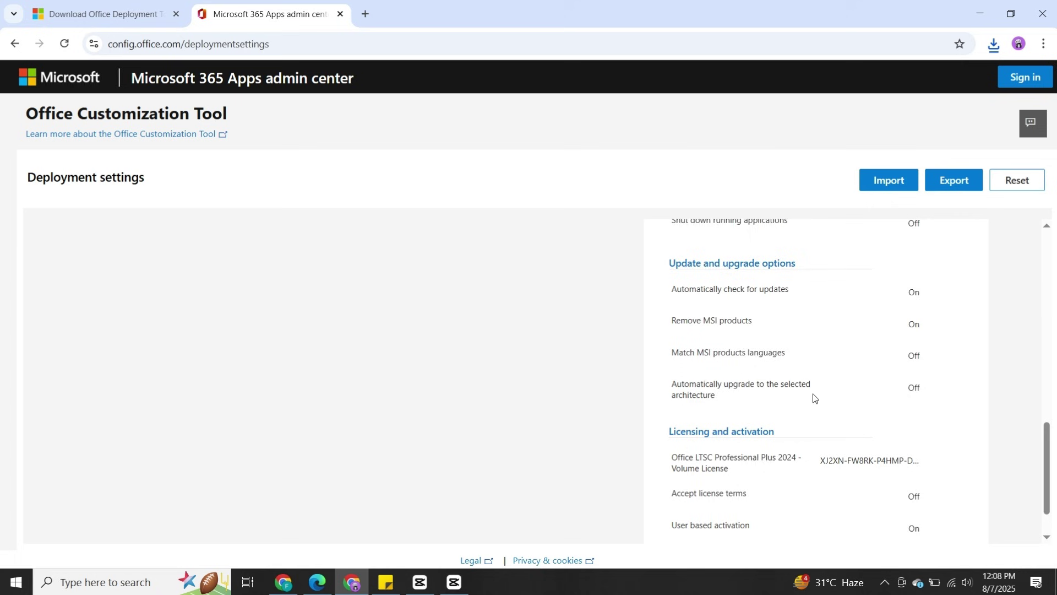
pyautogui.scroll(-1, 815, 395)
# - Export Configuration.xml with Office Open XML default formats after accepting the license terms
pyautogui.click(828, 529)
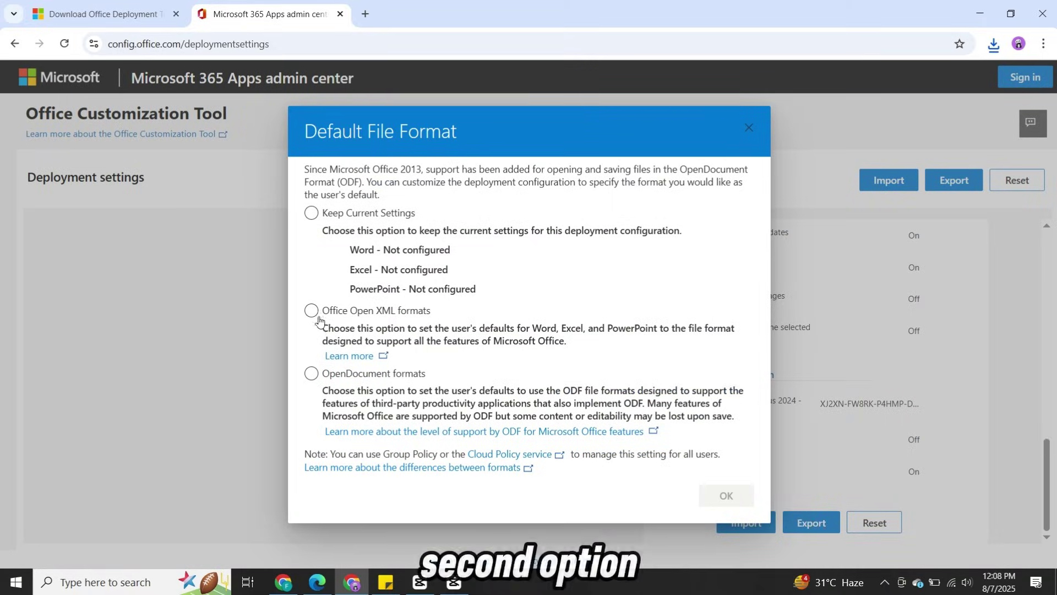
pyautogui.click(312, 312)
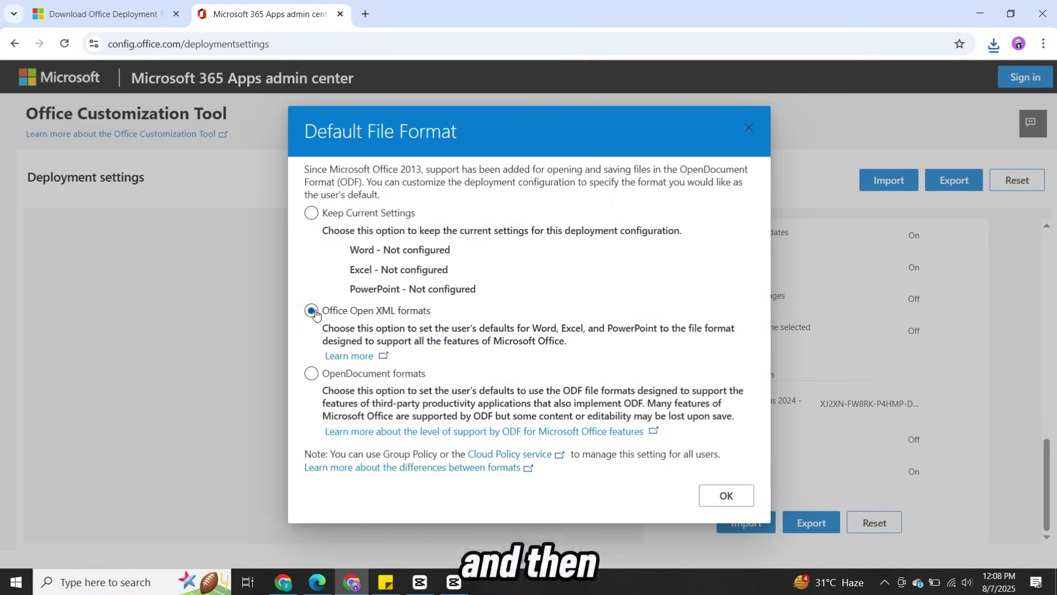
pyautogui.click(727, 495)
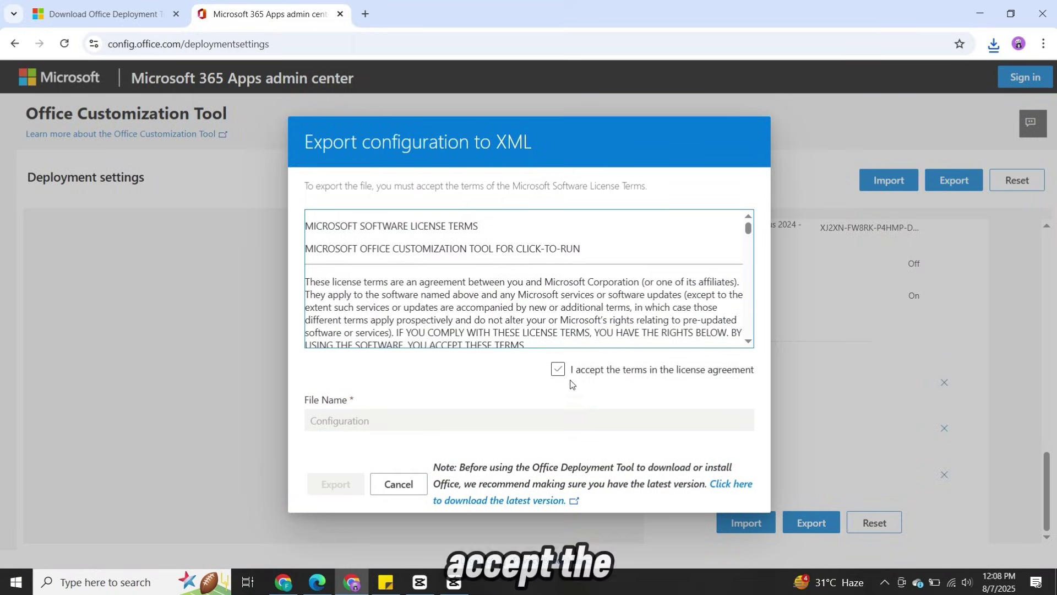
pyautogui.click(558, 369)
pyautogui.click(335, 484)
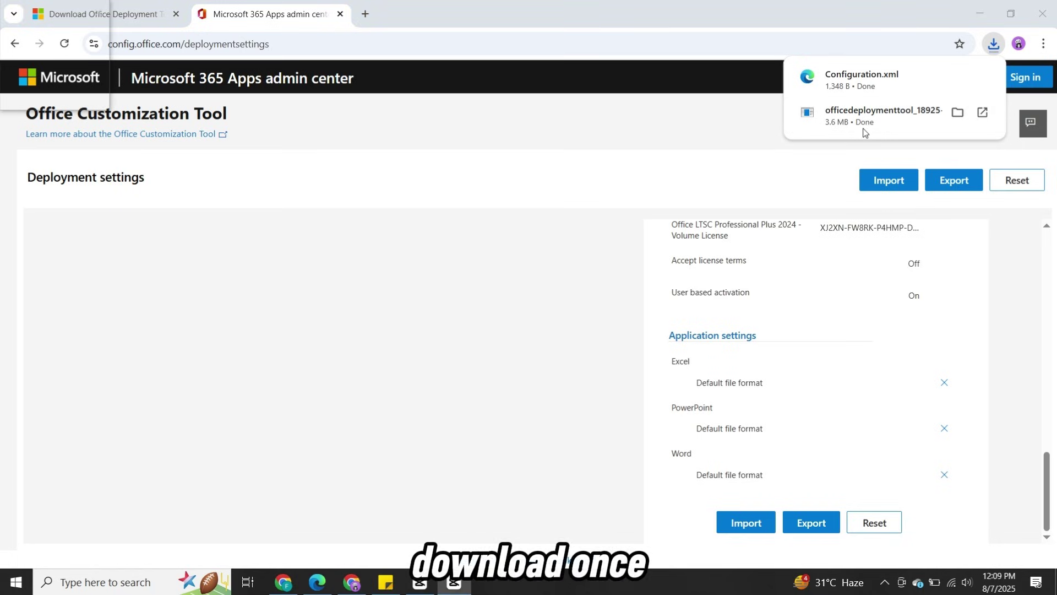
# - Show Downloads in File Explorer and copy Configuration.xml plus officedeploymenttool_18925-20138.exe
pyautogui.click(961, 80)
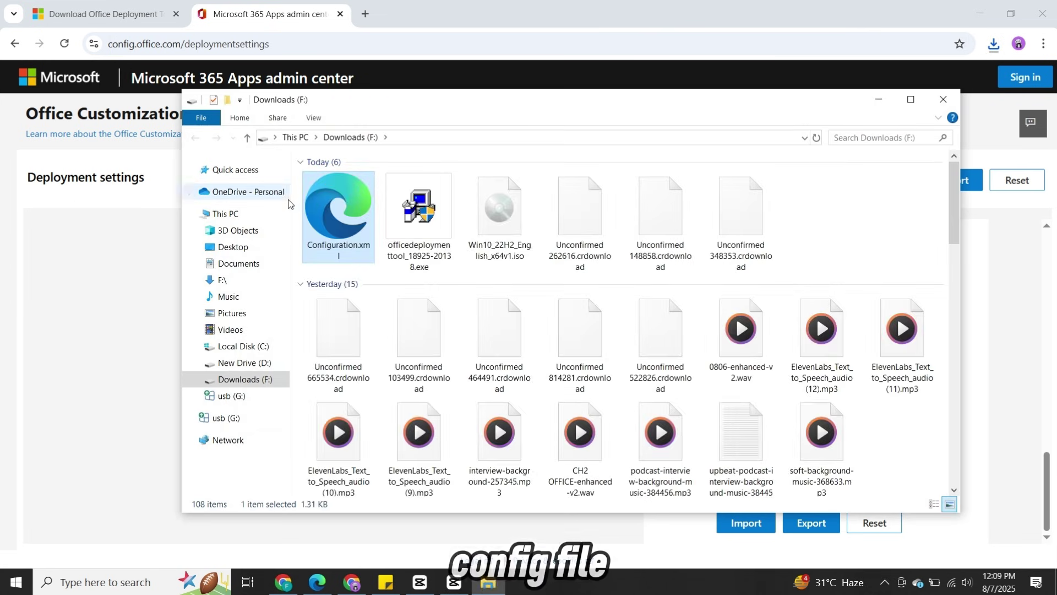
pyautogui.keyDown('ctrl'); pyautogui.click(418, 206); pyautogui.keyUp('ctrl')
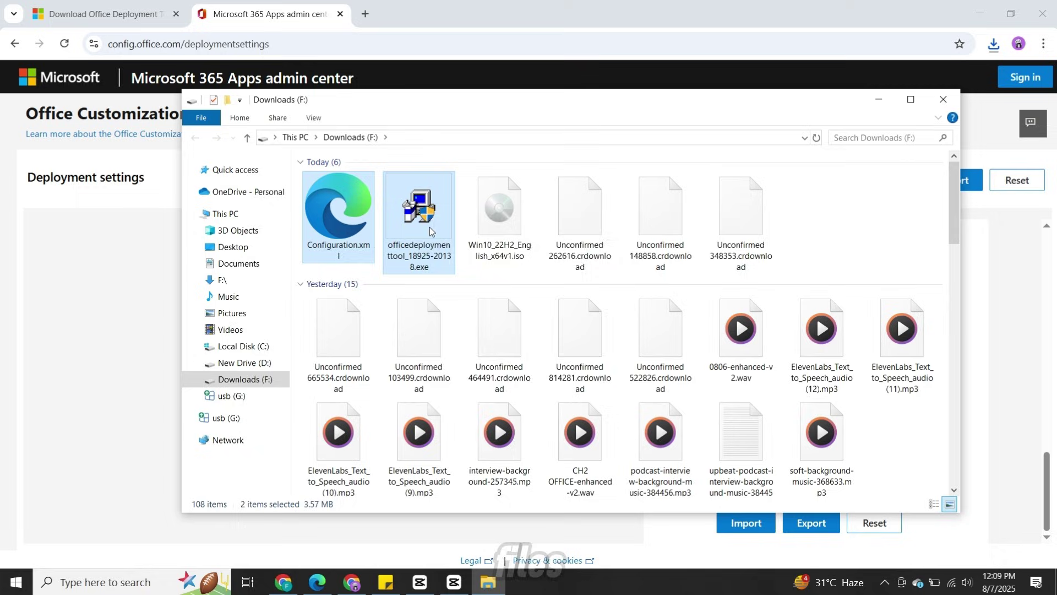
pyautogui.rightClick(423, 215)
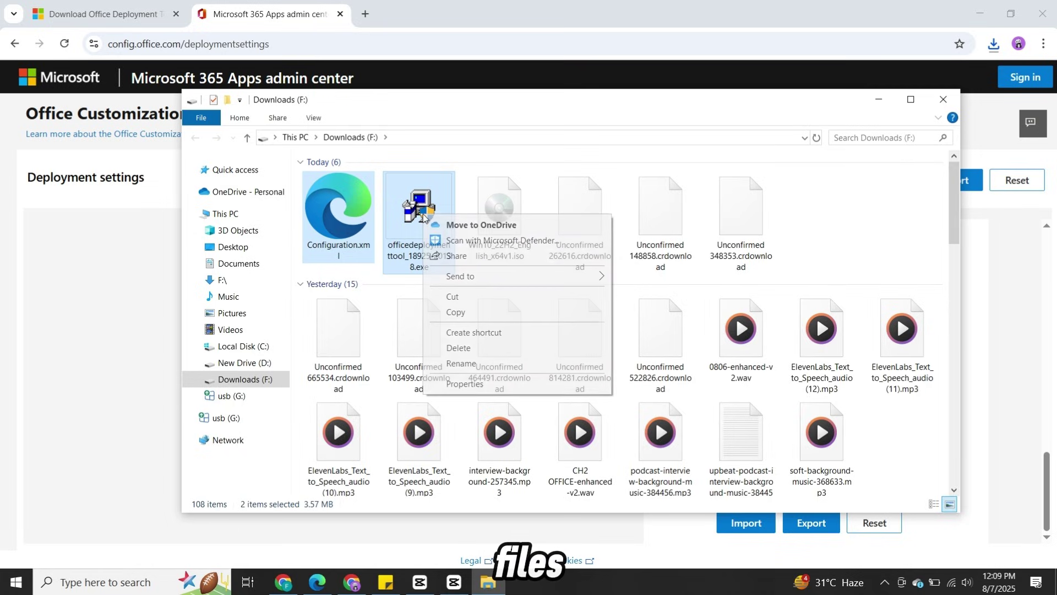
pyautogui.click(462, 312)
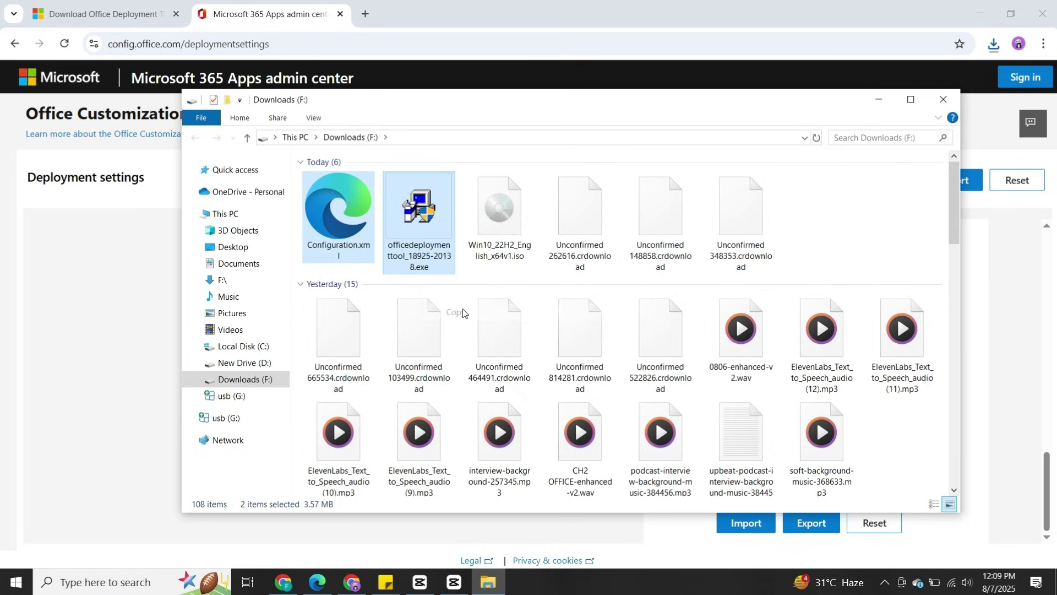
# - Create a new folder named OFFICE2024 on Local Disk (C:)
pyautogui.click(257, 347)
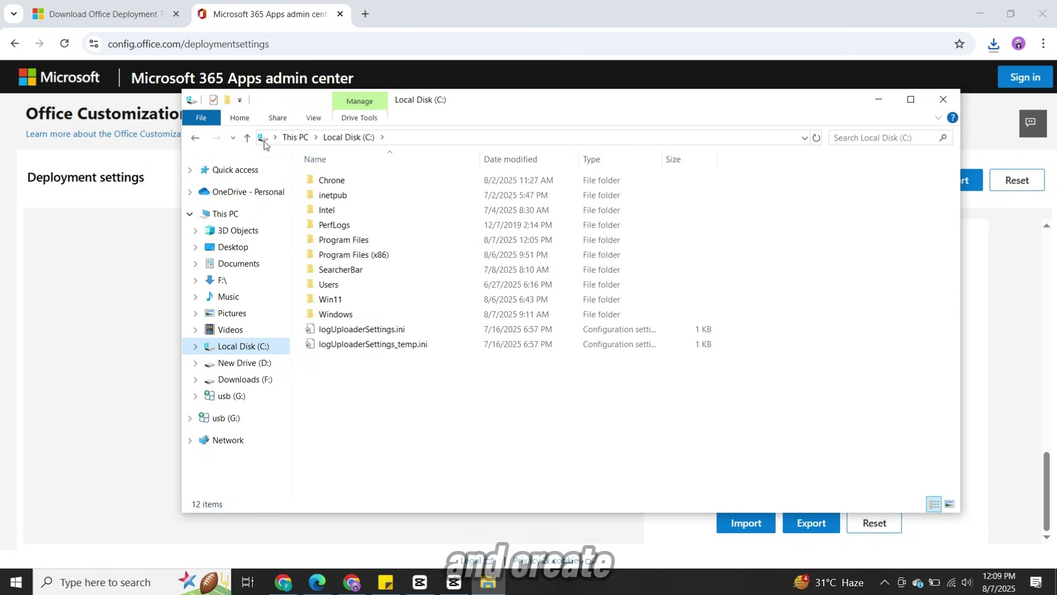
pyautogui.click(228, 101)
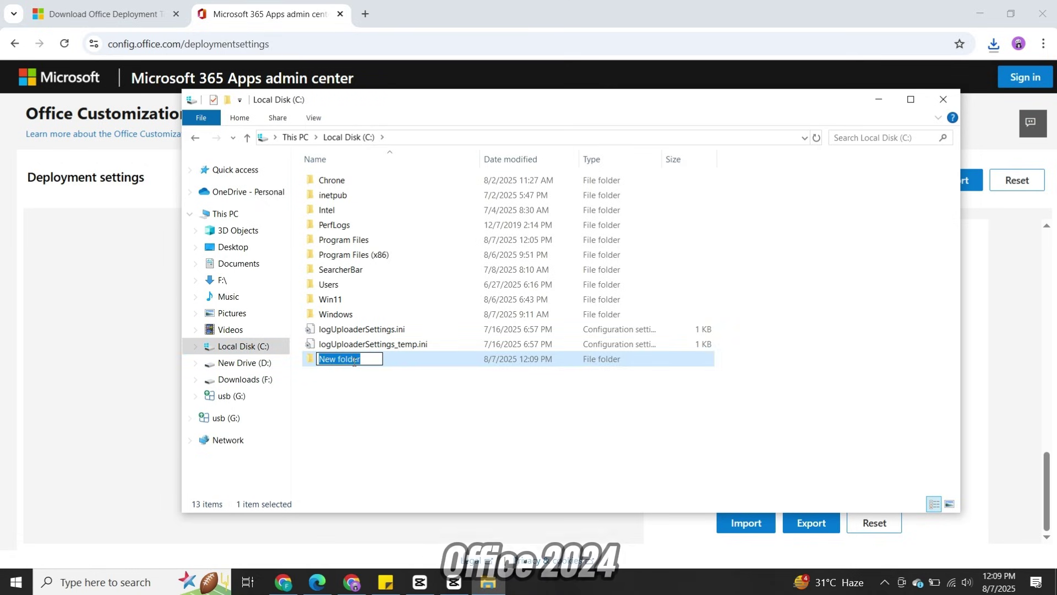
pyautogui.write('OFFICE2024')
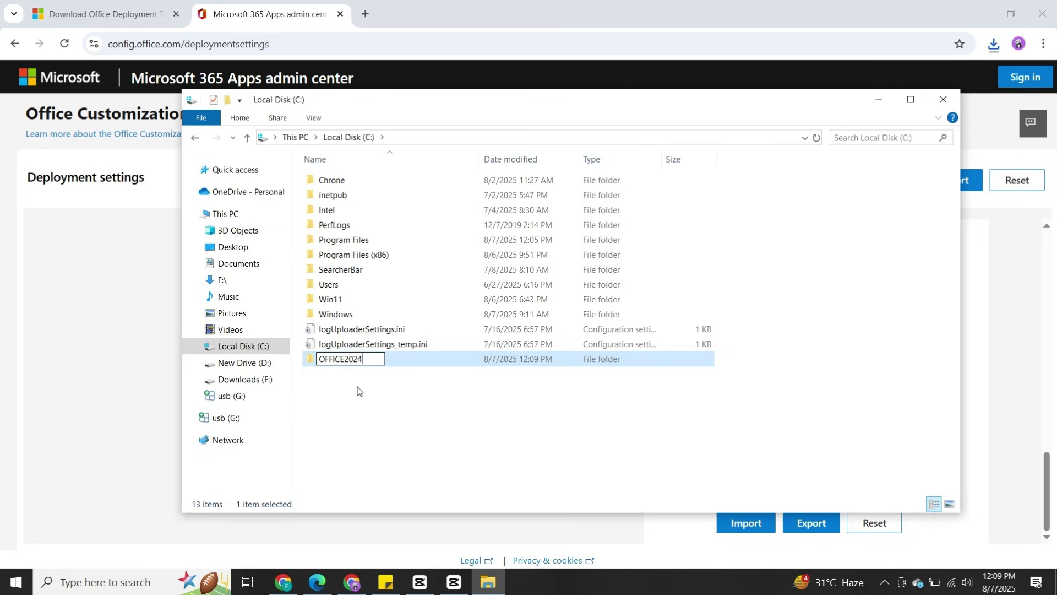
pyautogui.click(370, 393)
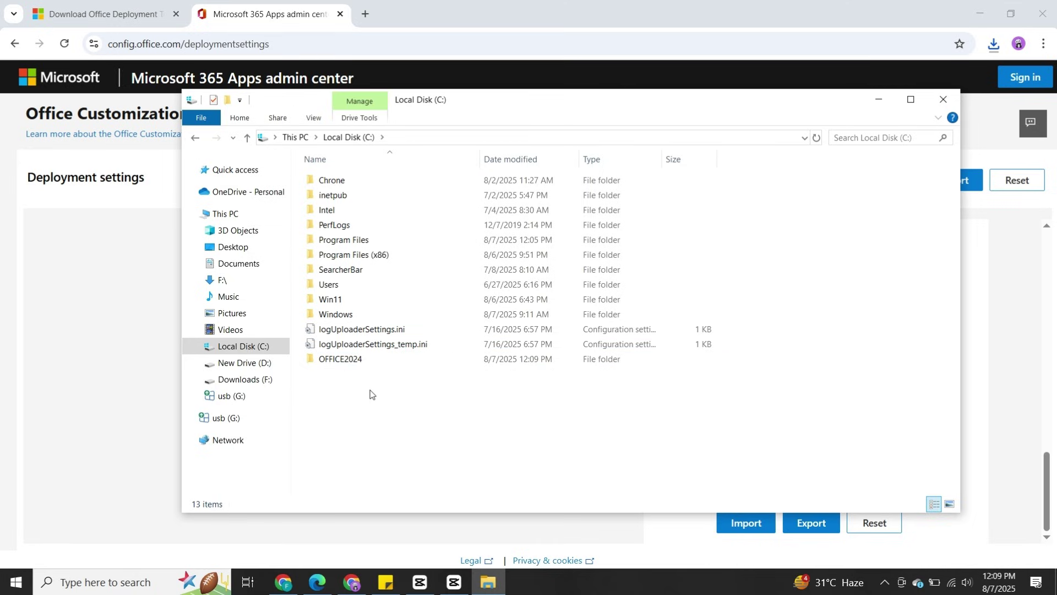
# - Paste Configuration.xml and the deployment tool installer into OFFICE2024
pyautogui.doubleClick(356, 360)
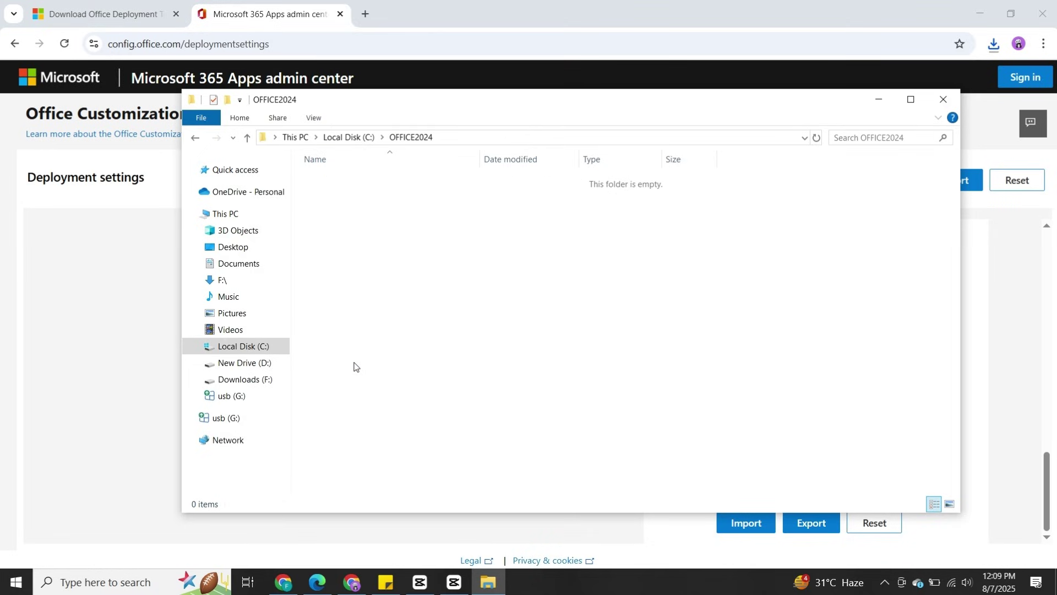
pyautogui.rightClick(377, 236)
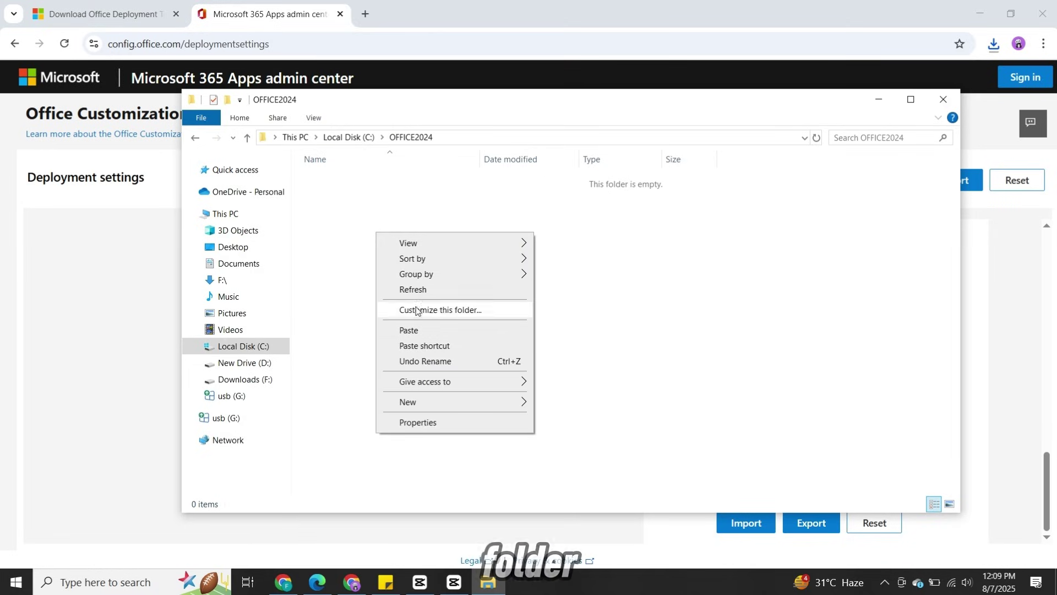
pyautogui.click(426, 329)
pyautogui.click(432, 233)
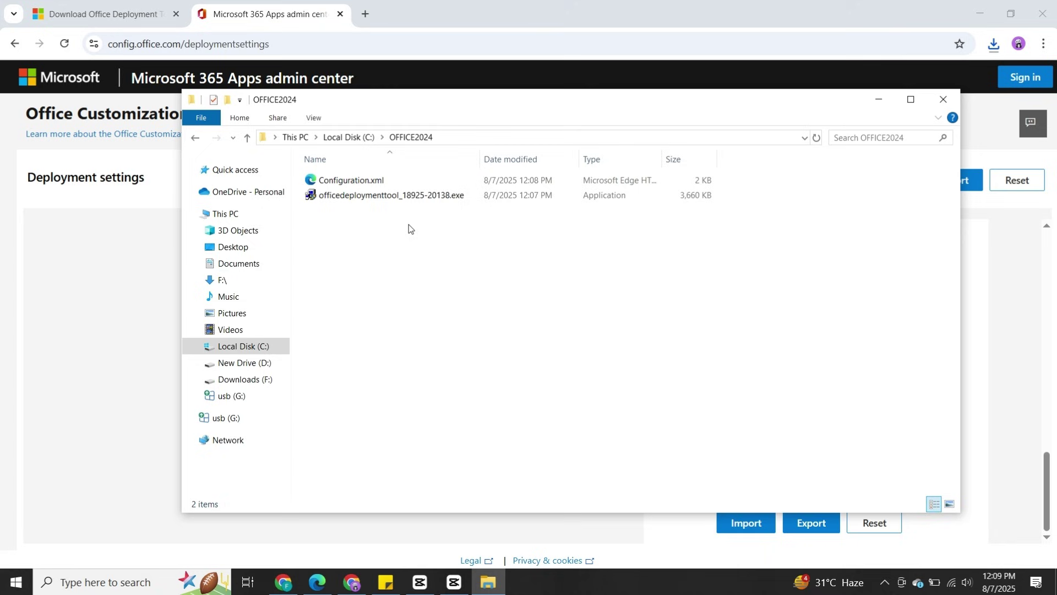
# - Run the Office Deployment Tool executable and accept its license terms
pyautogui.click(980, 14)
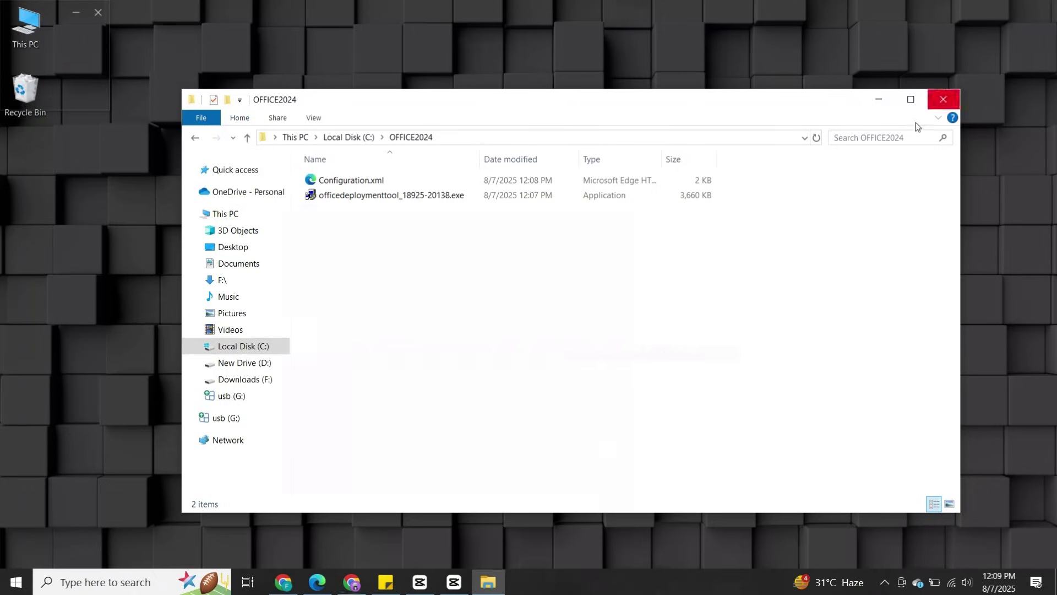
pyautogui.rightClick(411, 202)
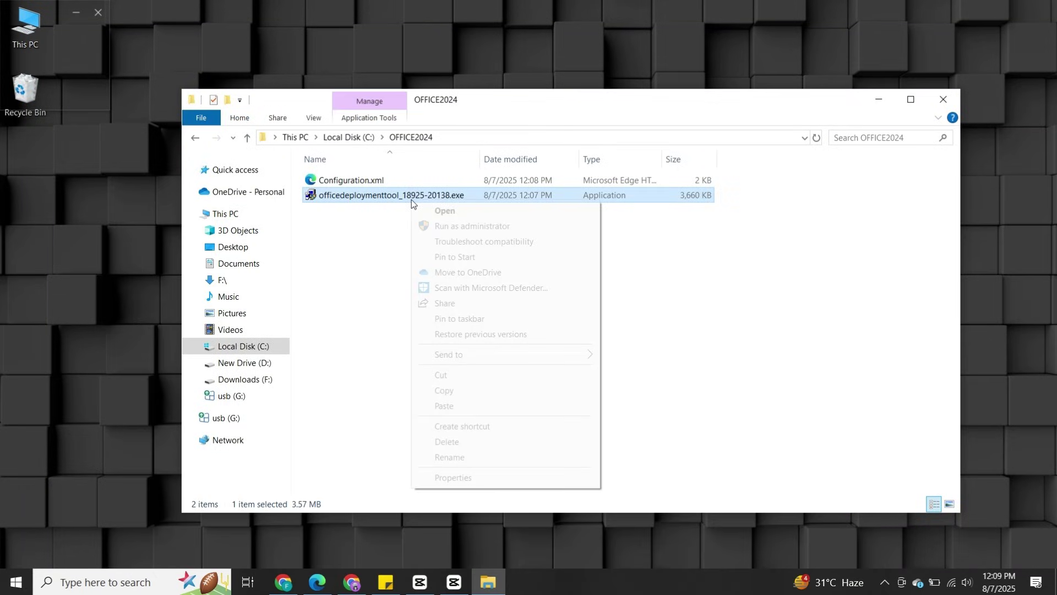
pyautogui.click(435, 210)
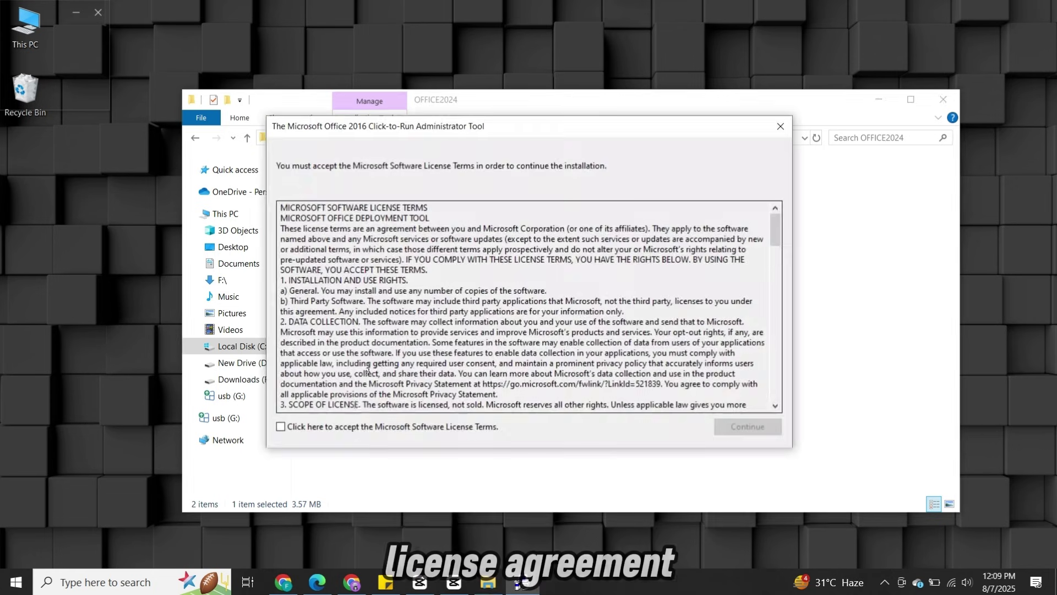
pyautogui.click(289, 428)
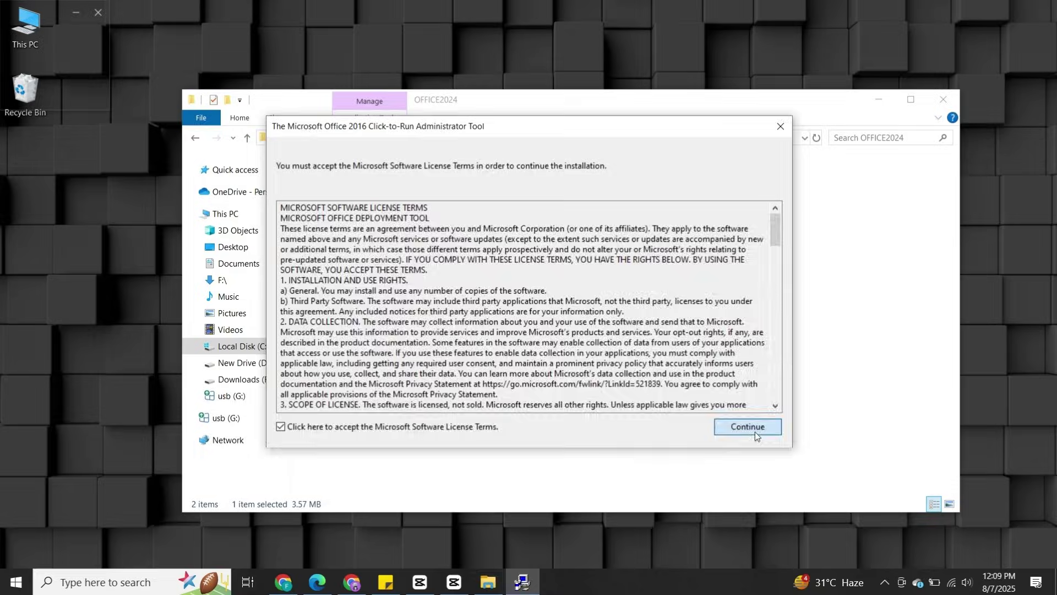
pyautogui.click(753, 429)
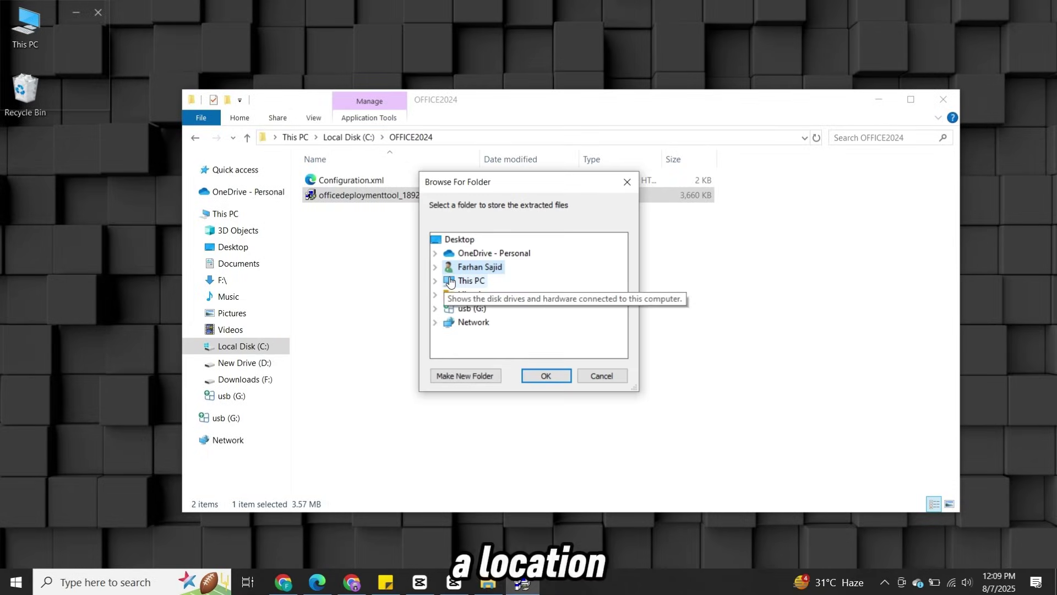
# - Extract the tool's files into C:\OFFICE2024 and dismiss the success message
pyautogui.click(435, 281)
pyautogui.scroll(-1, 496, 300)
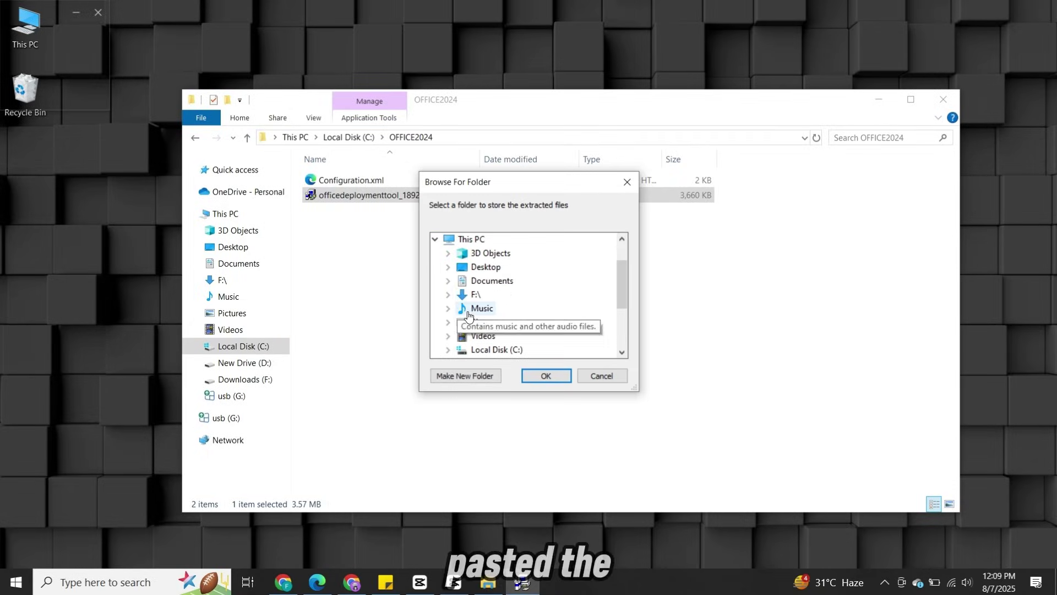
pyautogui.scroll(-1, 490, 321)
pyautogui.doubleClick(490, 307)
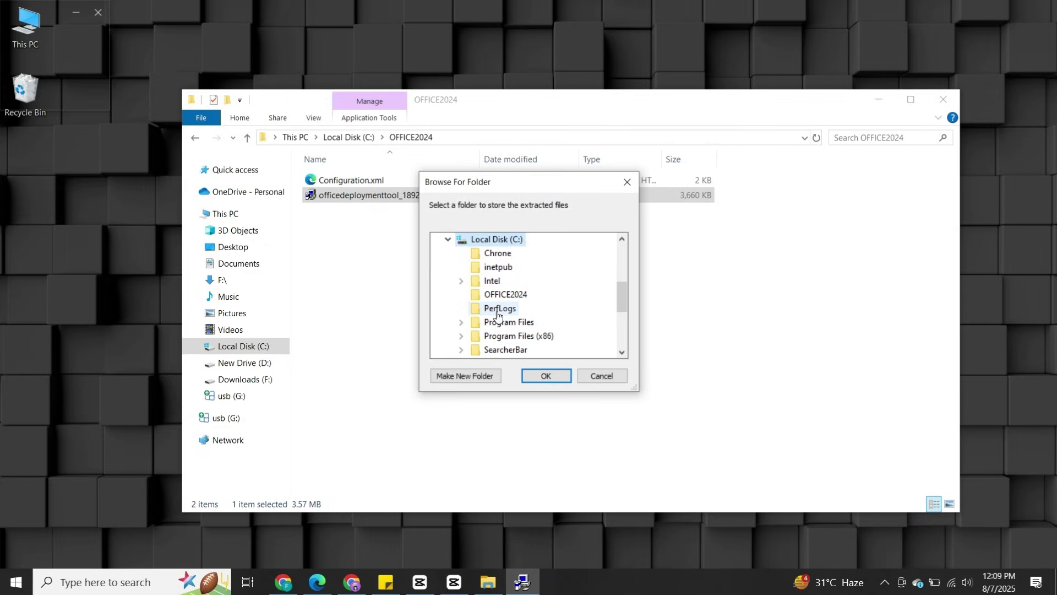
pyautogui.click(505, 294)
pyautogui.click(557, 378)
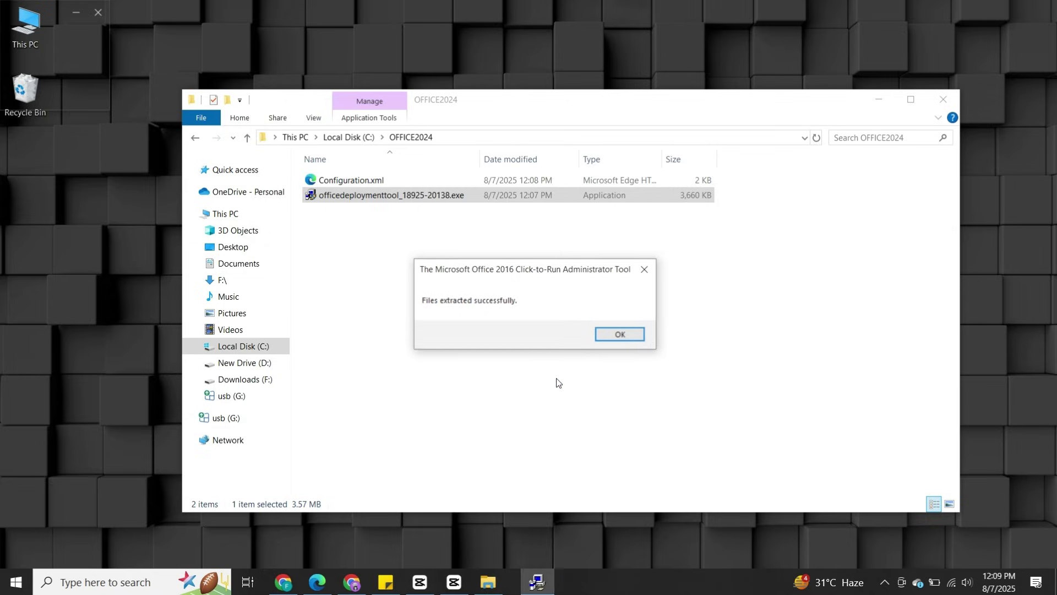
pyautogui.click(610, 335)
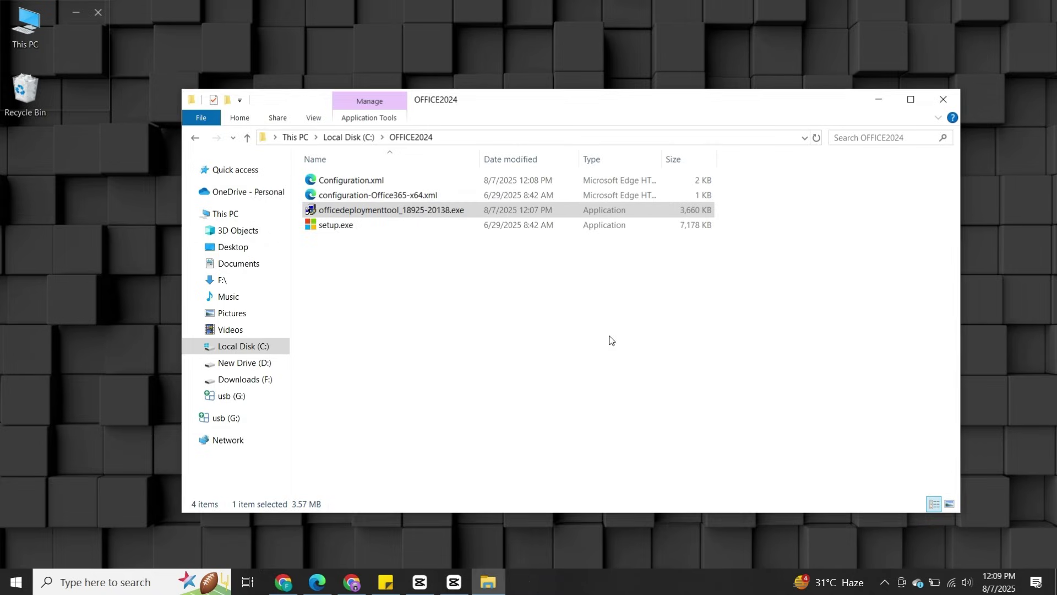
pyautogui.click(523, 315)
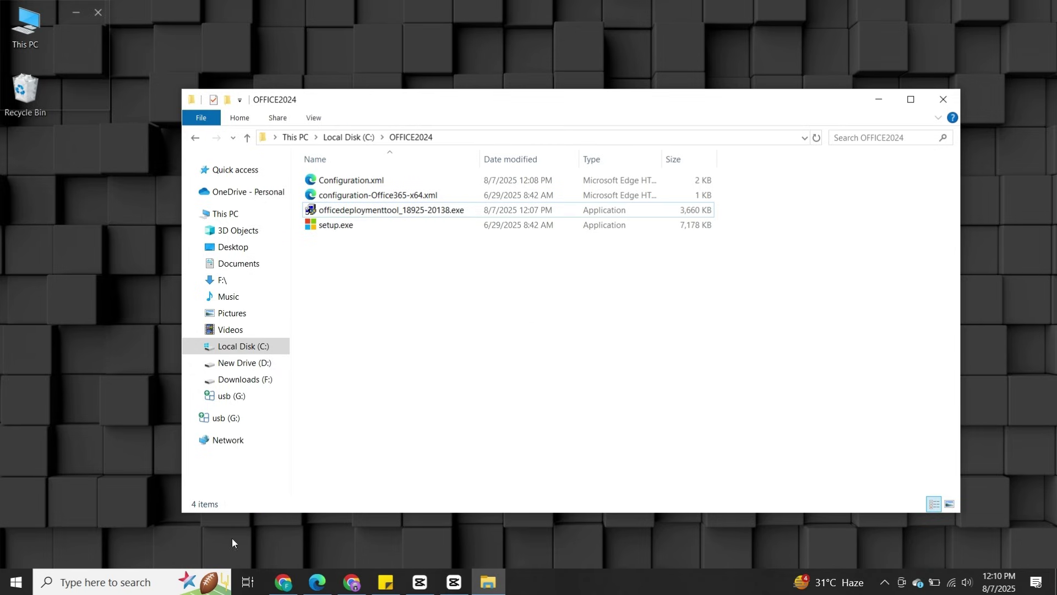
# - Launch Command Prompt as administrator from a Windows search for CMD
pyautogui.click(187, 589)
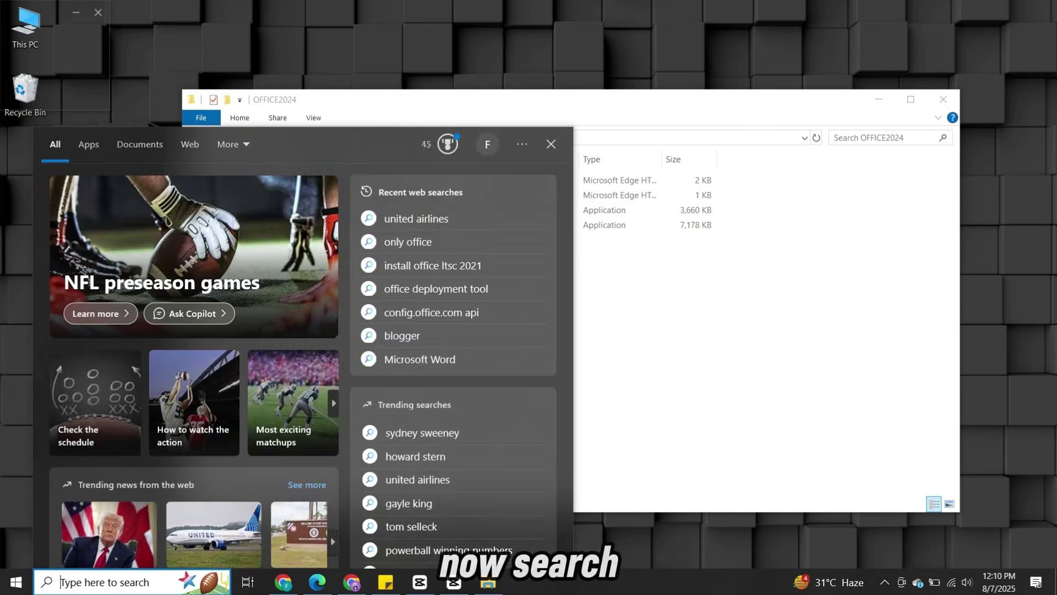
pyautogui.write('CMD')
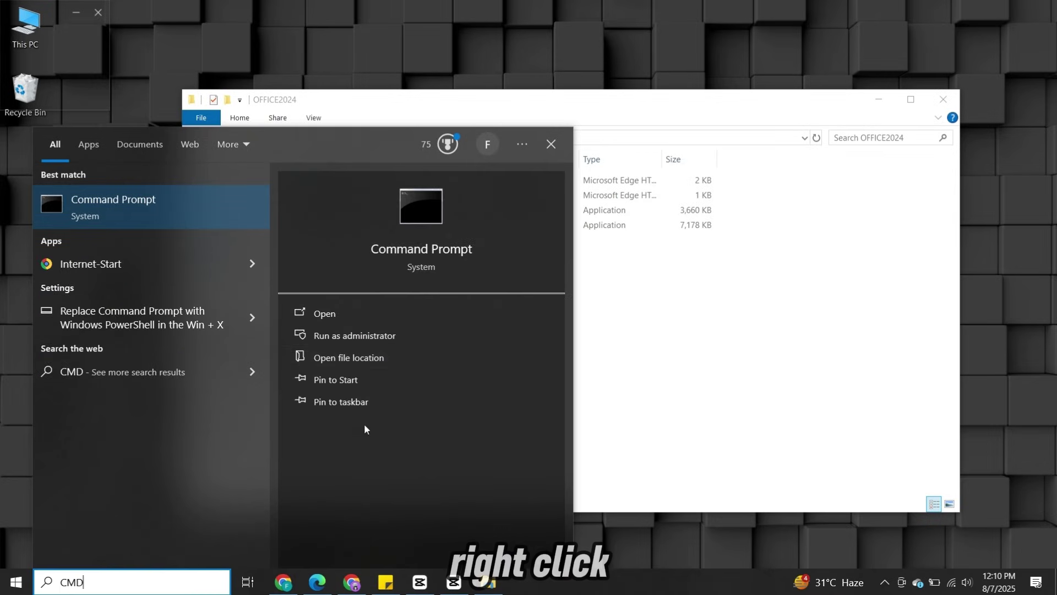
pyautogui.rightClick(434, 251)
pyautogui.click(467, 255)
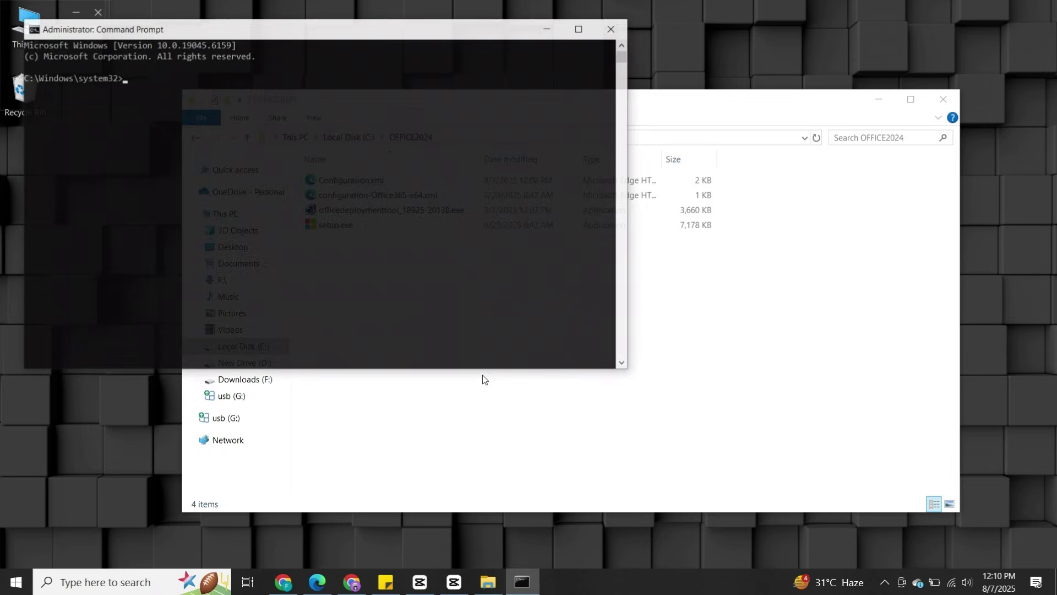
# - Copy the OFFICE2024 folder path from Explorer's address bar, then return to Command Prompt
pyautogui.moveTo(319, 27); pyautogui.dragTo(430, 245)
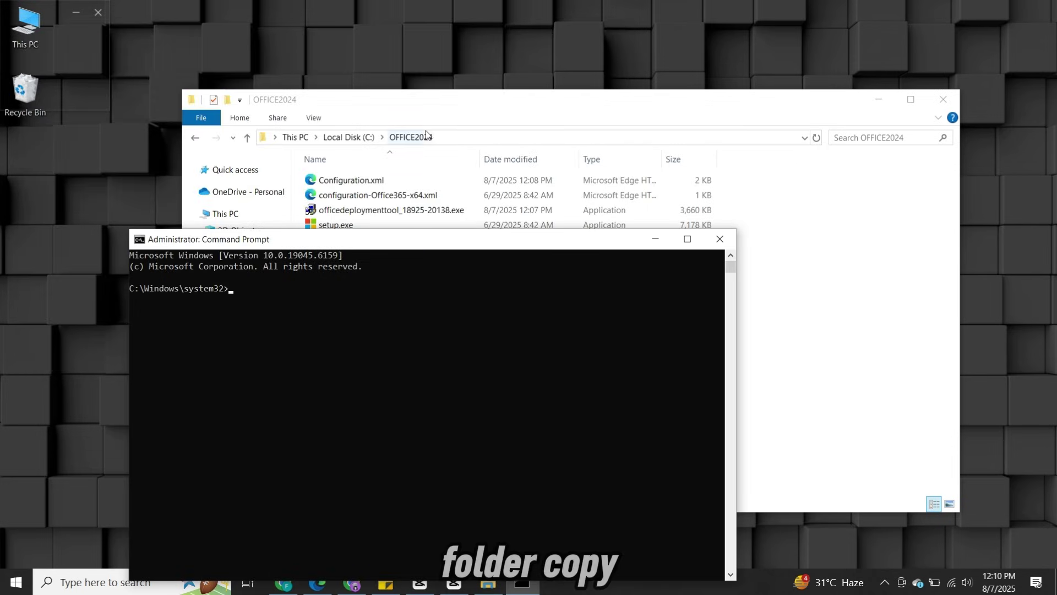
pyautogui.click(447, 138)
pyautogui.rightClick(450, 138)
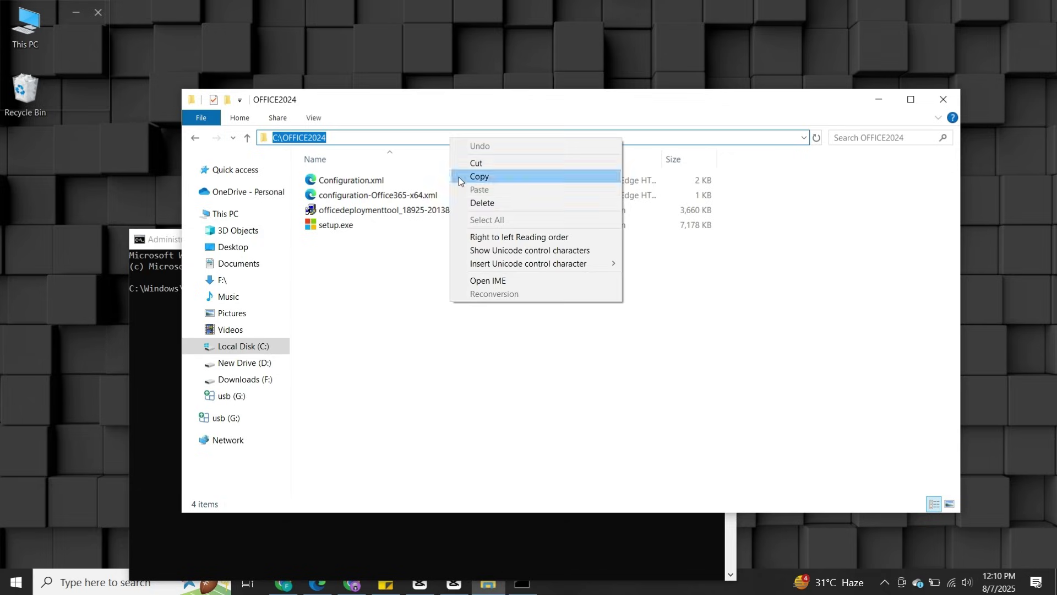
pyautogui.click(475, 180)
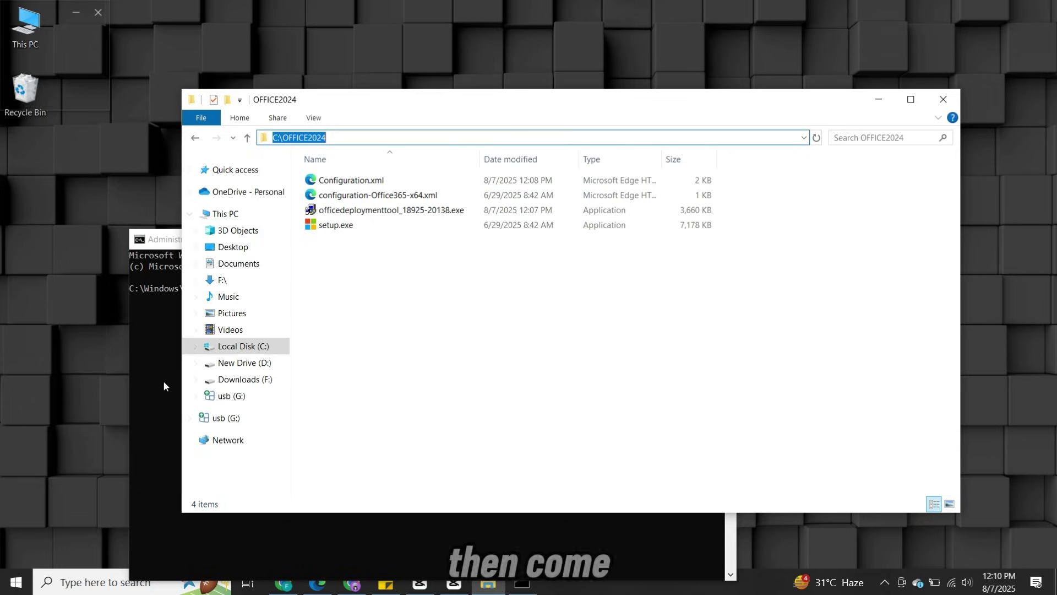
pyautogui.click(163, 381)
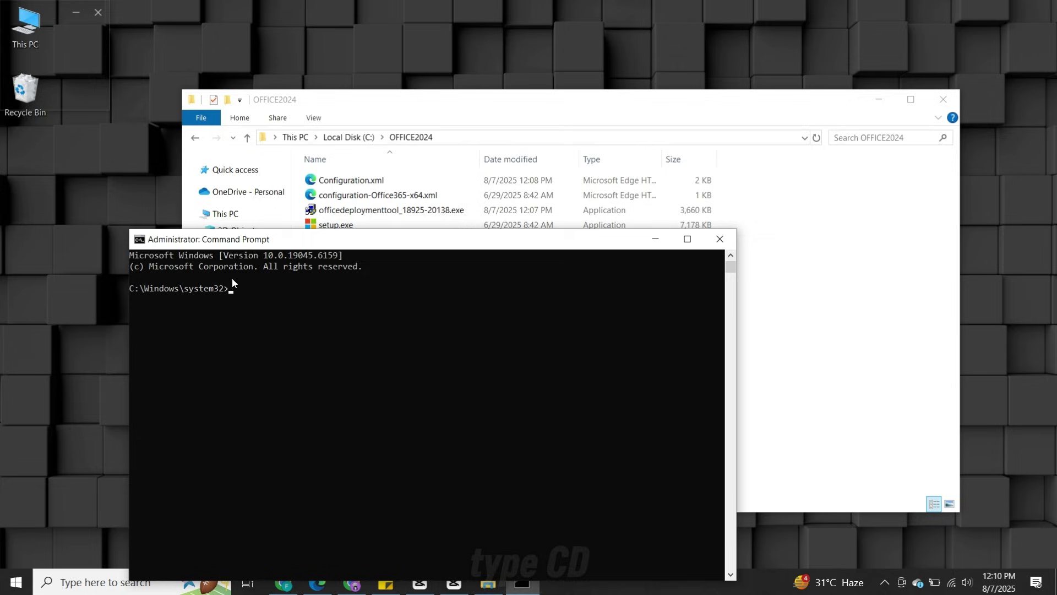
# - Change into C:\OFFICE2024 and run setup.exe /configure configuration.xml
pyautogui.write('CD')
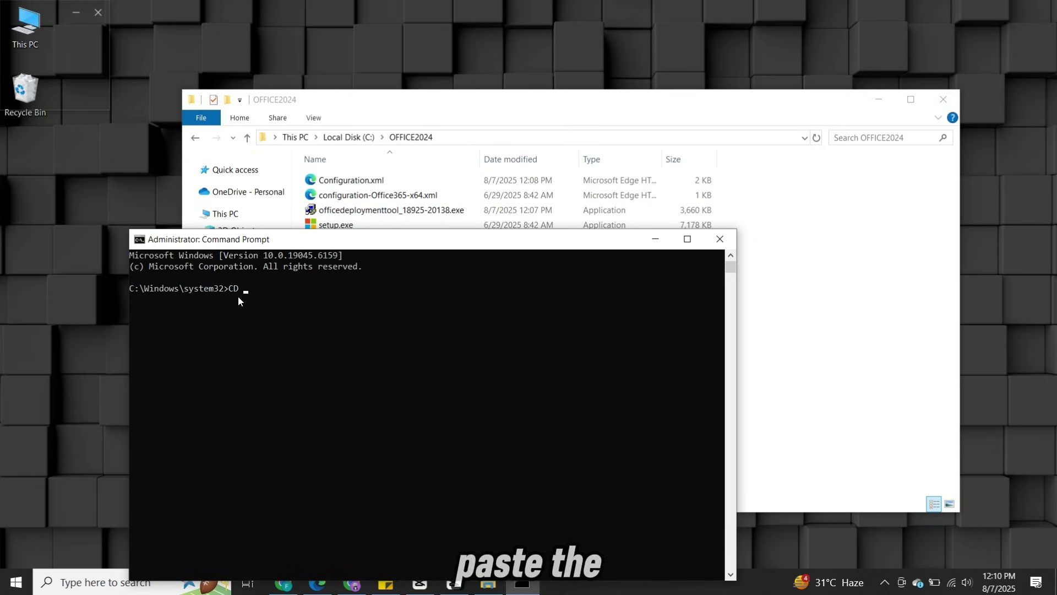
pyautogui.hotkey('ctrl', 'v')
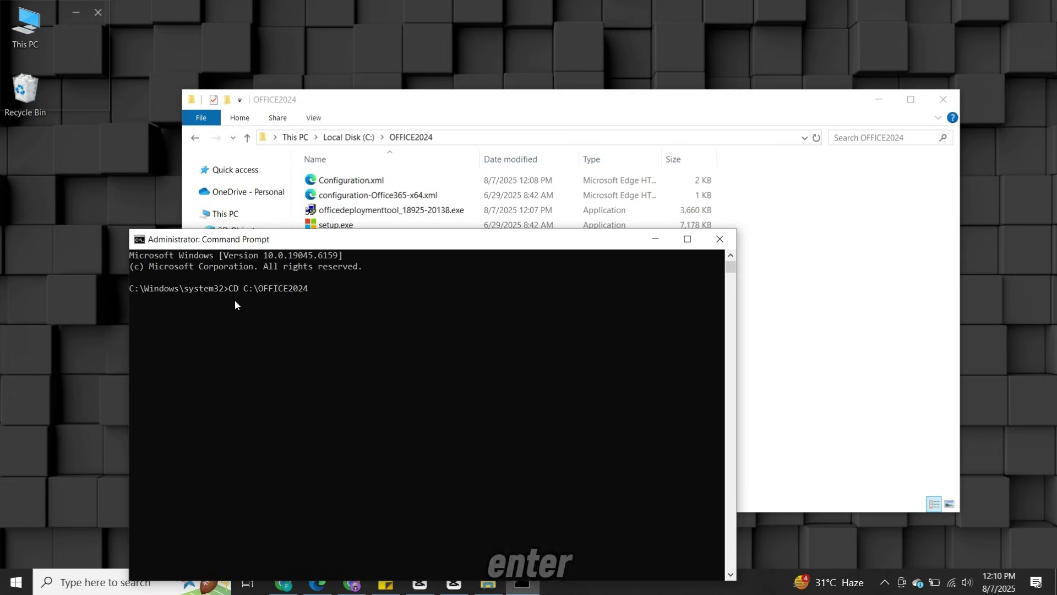
pyautogui.press('Return')
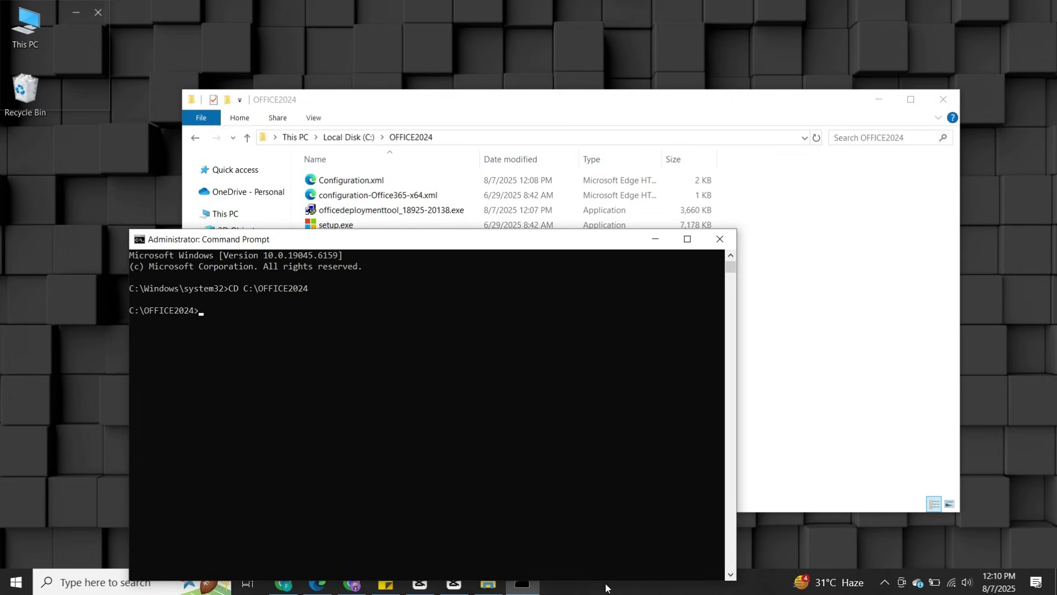
pyautogui.hotkey('ctrl', 'v')
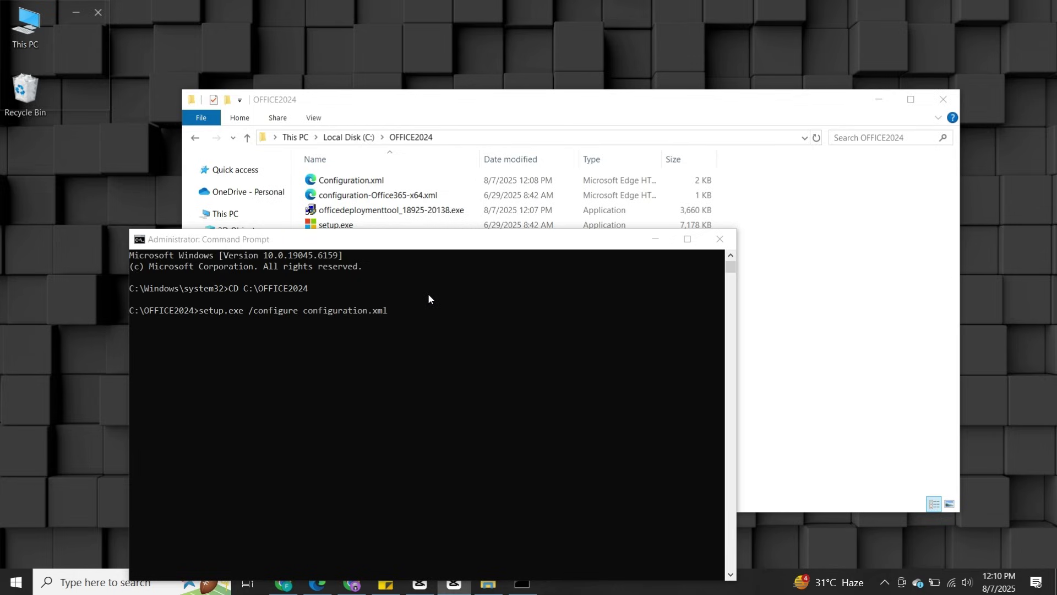
pyautogui.press('Return')
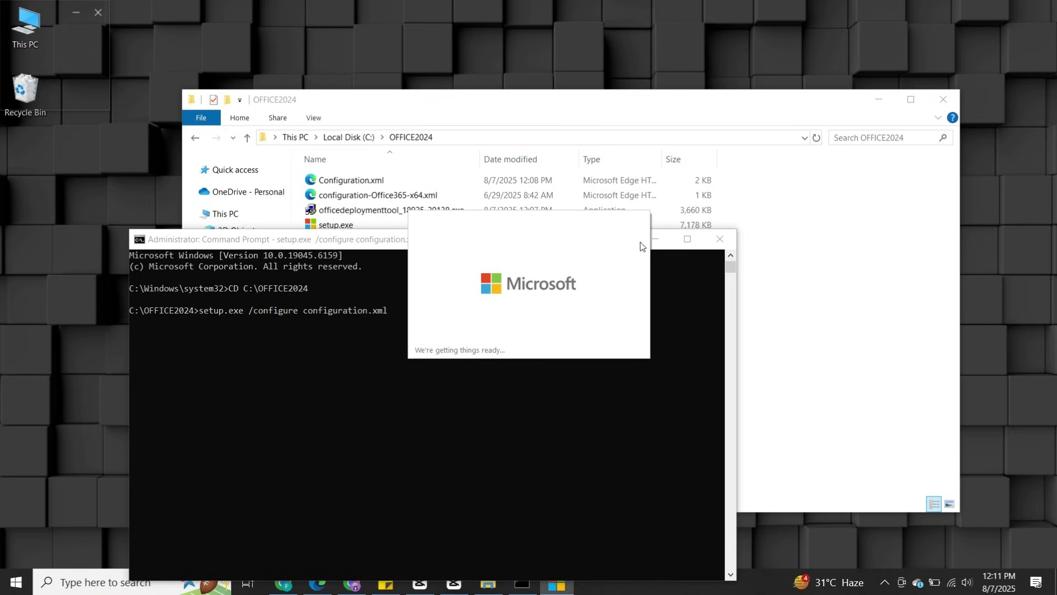
# - Minimize the OFFICE2024 Explorer window and Command Prompt while Office downloads
pyautogui.click(879, 100)
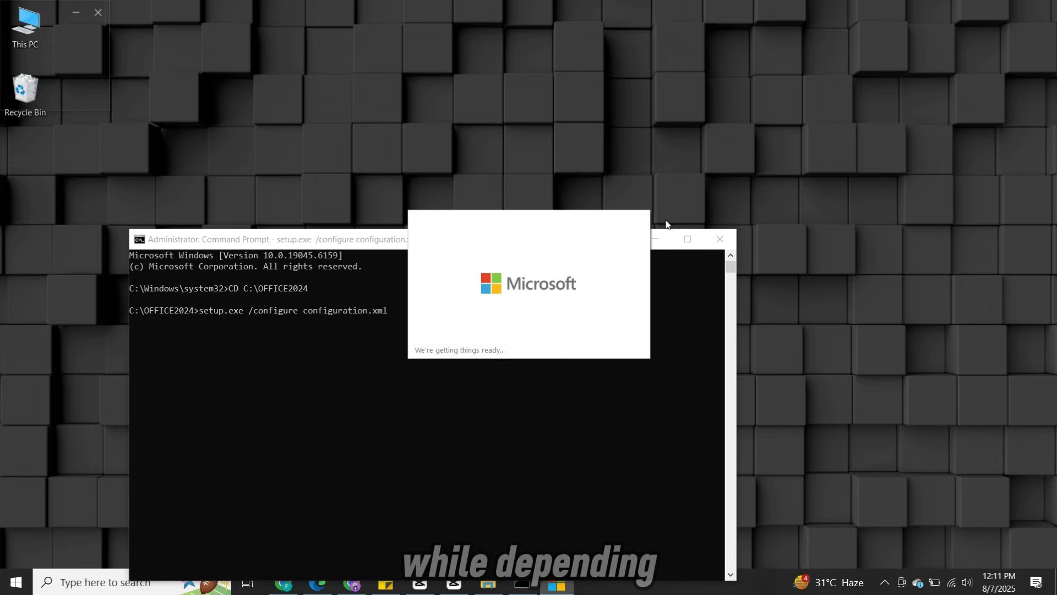
pyautogui.click(661, 240)
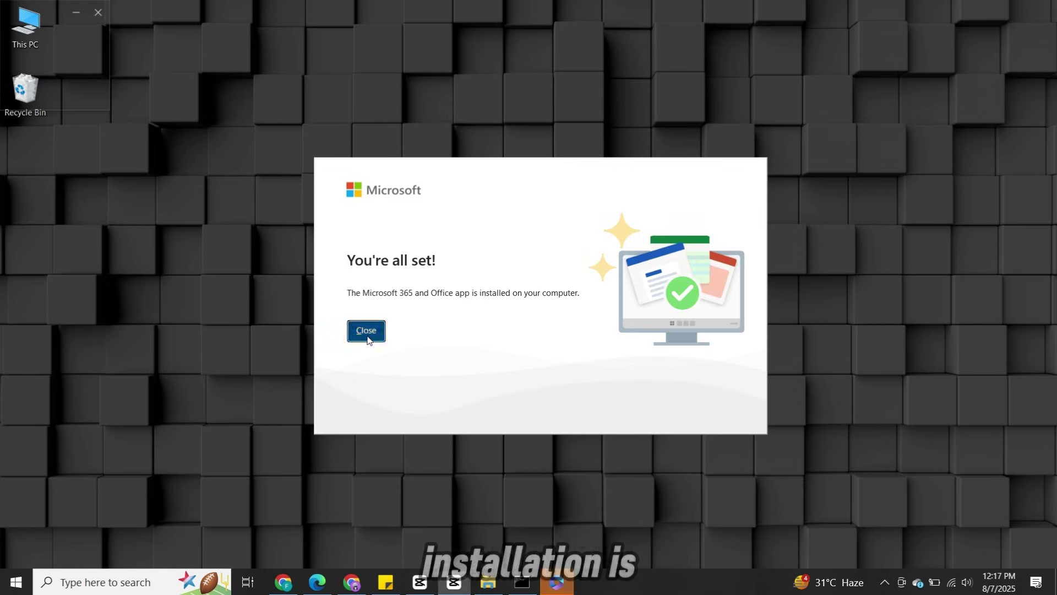
# - Close the finished installer and start Word from Start's Recently added list to a blank document
pyautogui.click(368, 333)
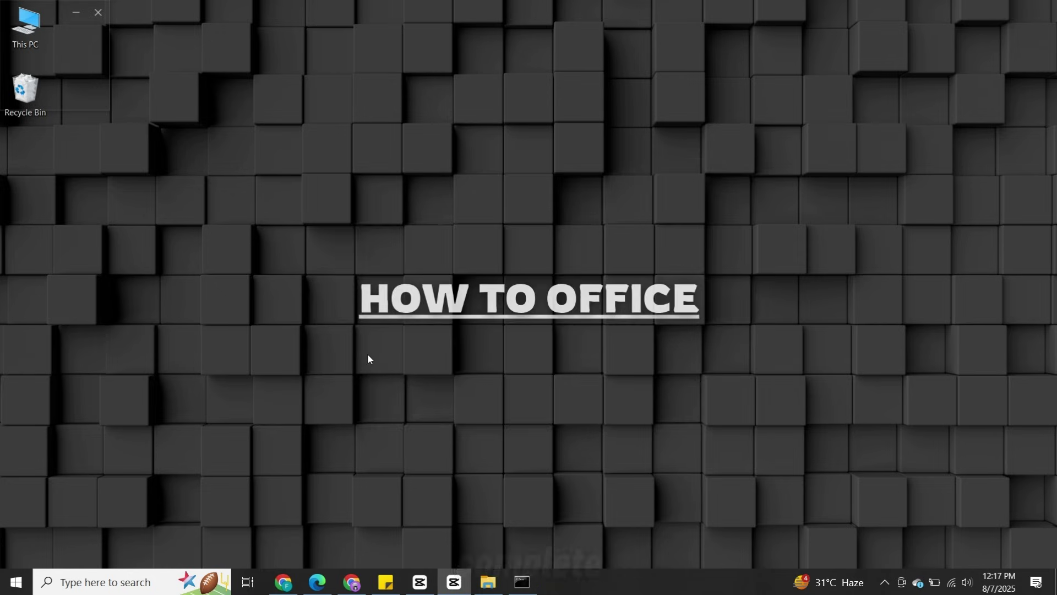
pyautogui.click(16, 583)
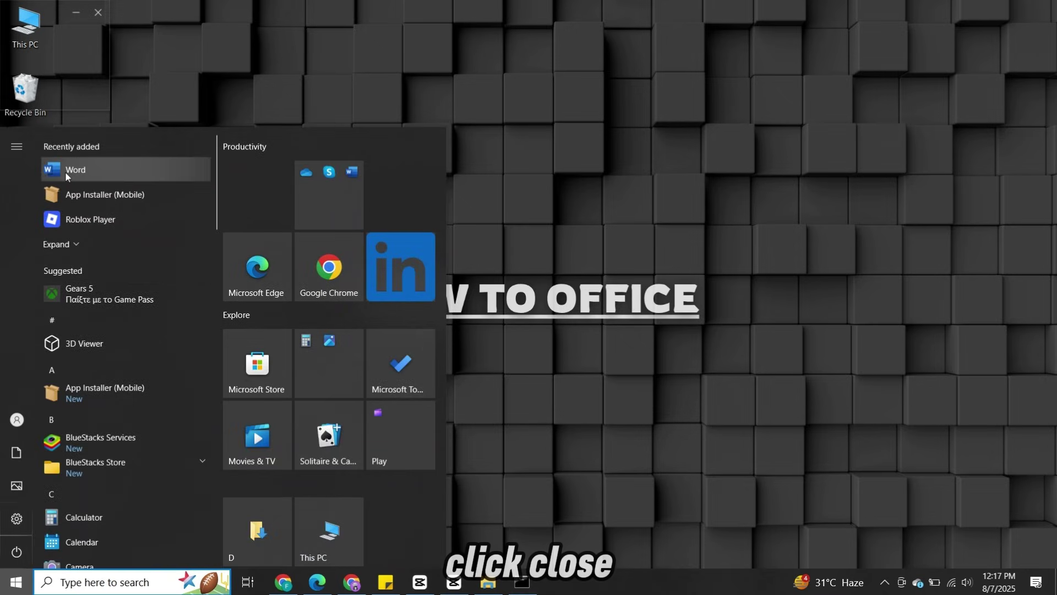
pyautogui.click(118, 167)
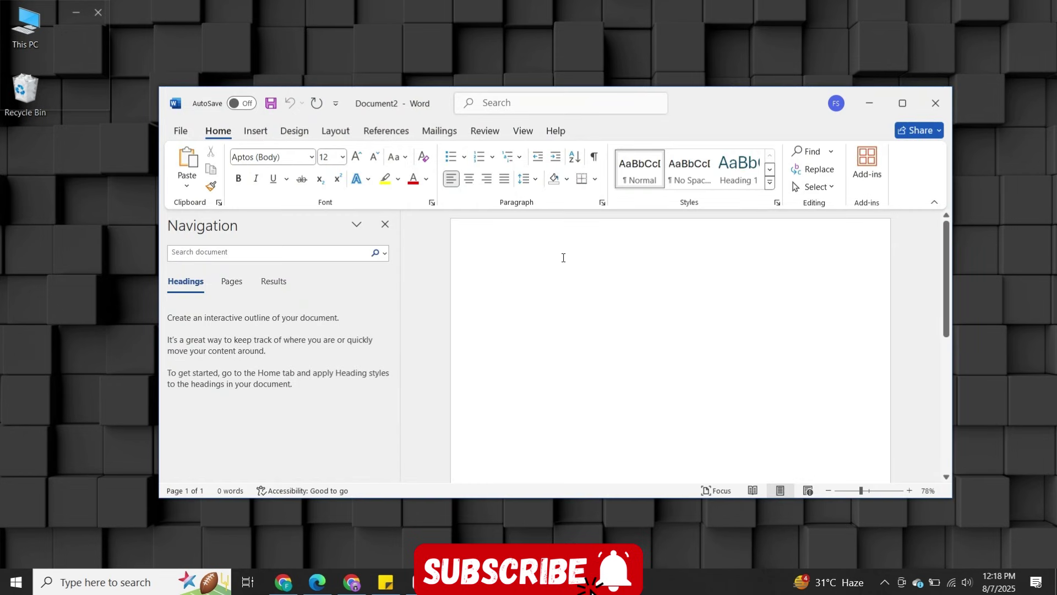
pyautogui.scroll(-1, 538, 319)
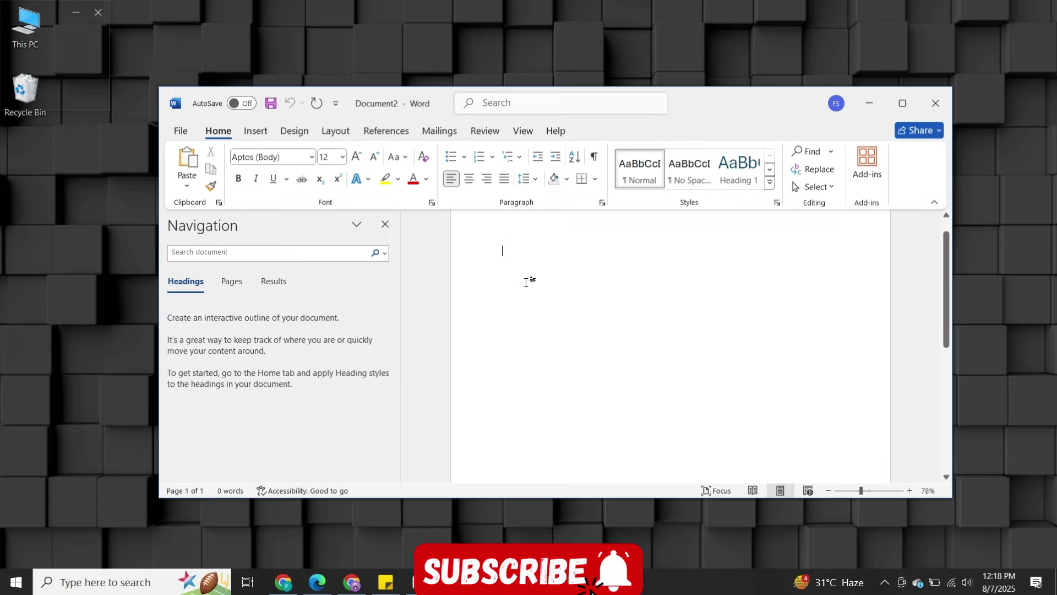